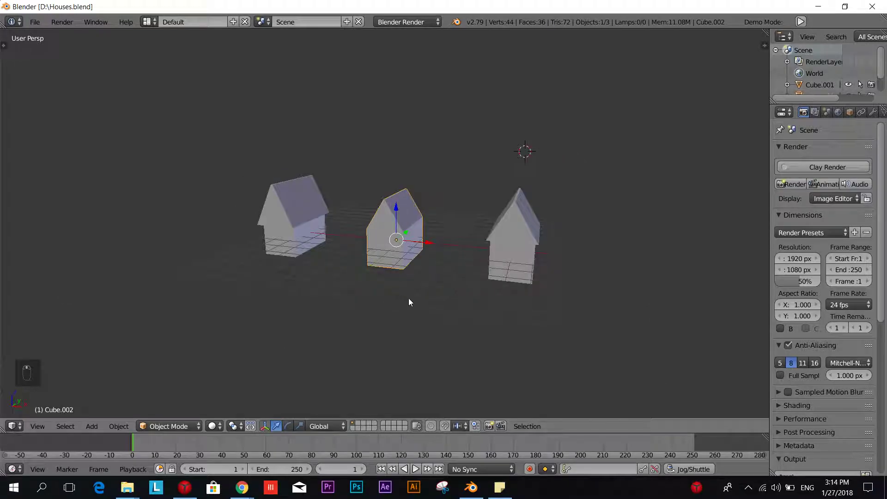
# Step: Examine the three house models from several angles
pyautogui.keyDown('shift'); pyautogui.moveTo(414, 330); pyautogui.dragTo(383, 292, button='middle'); pyautogui.keyUp('shift')
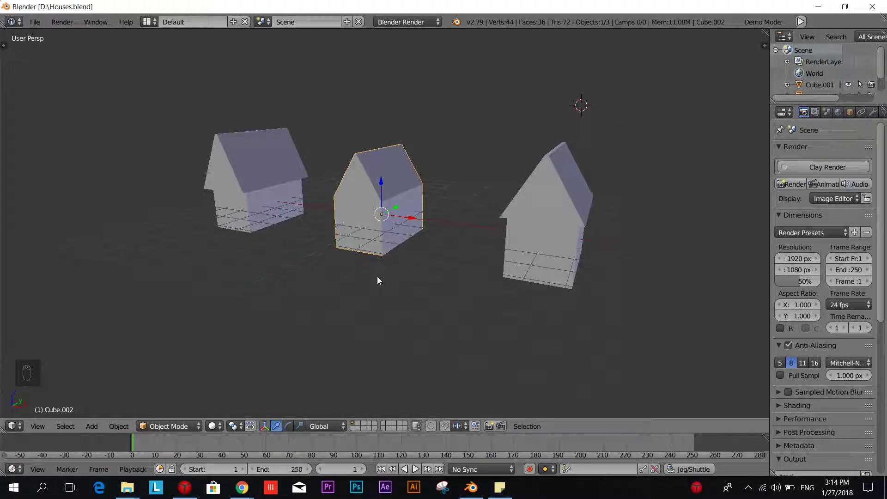
pyautogui.scroll(-1, 377, 277)
pyautogui.moveTo(528, 263); pyautogui.dragTo(500, 265, button='middle')
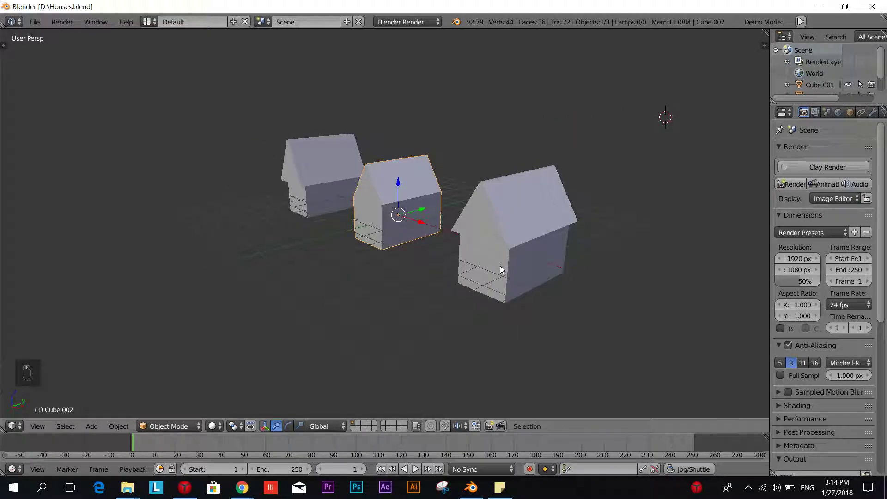
pyautogui.scroll(1, 500, 265)
pyautogui.moveTo(483, 297); pyautogui.dragTo(513, 289, button='middle')
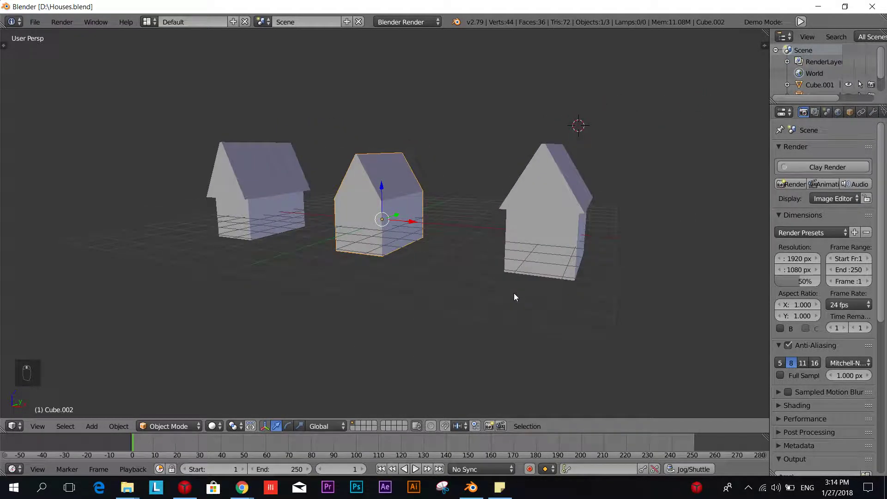
pyautogui.scroll(-1, 514, 290)
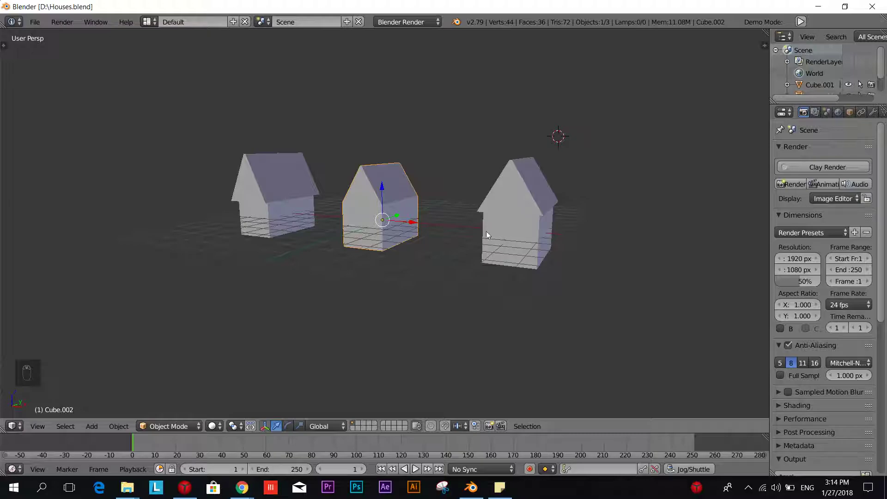
pyautogui.moveTo(555, 267); pyautogui.dragTo(553, 269, button='middle')
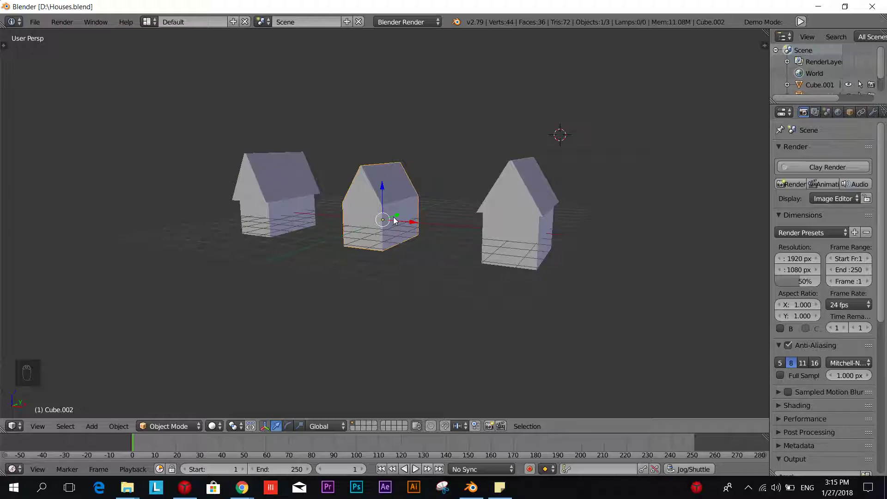
pyautogui.scroll(2, 396, 222)
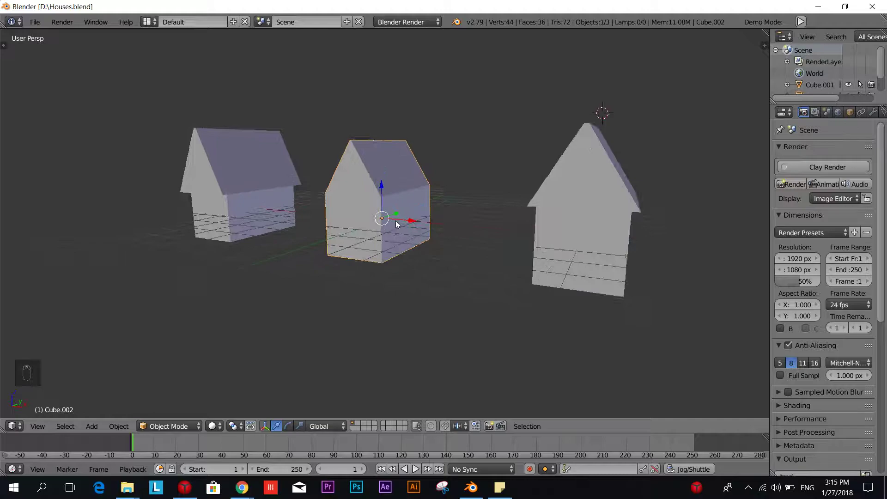
pyautogui.moveTo(396, 224); pyautogui.dragTo(379, 247, button='middle')
# Step: Hide the middle house and the leftmost house, and unhide both again
pyautogui.rightClick(378, 221)
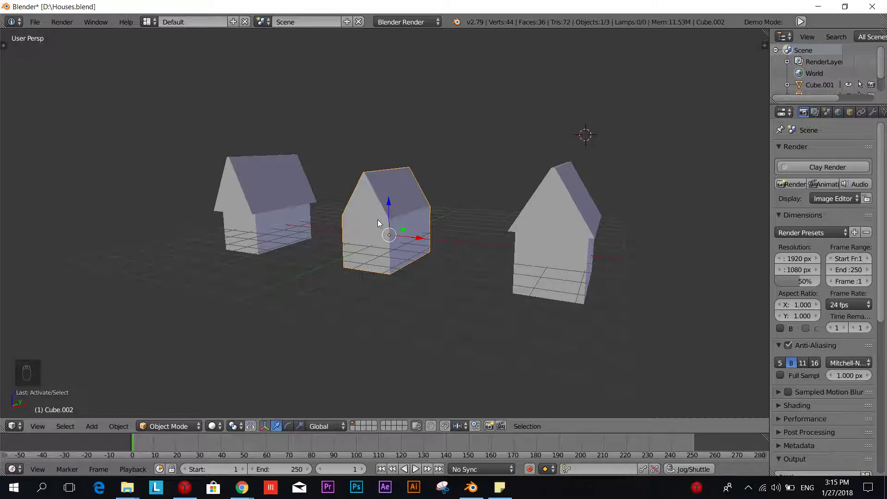
pyautogui.press('h')
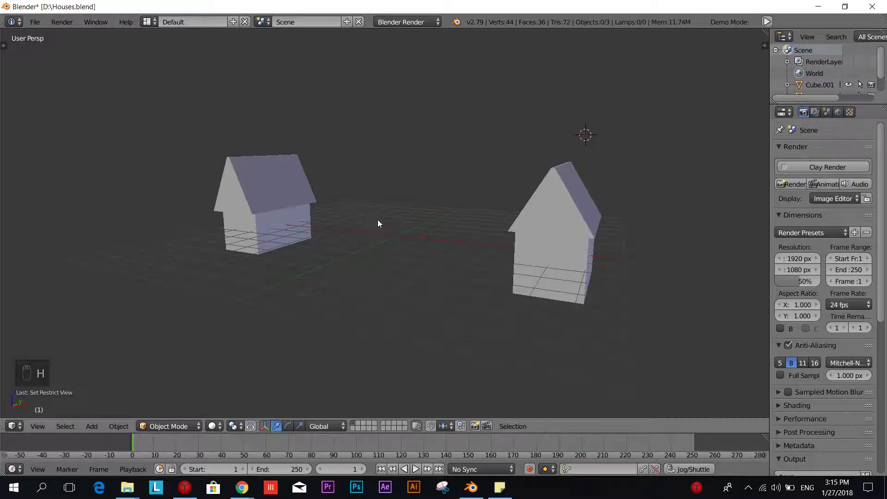
pyautogui.rightClick(275, 207)
pyautogui.press('h')
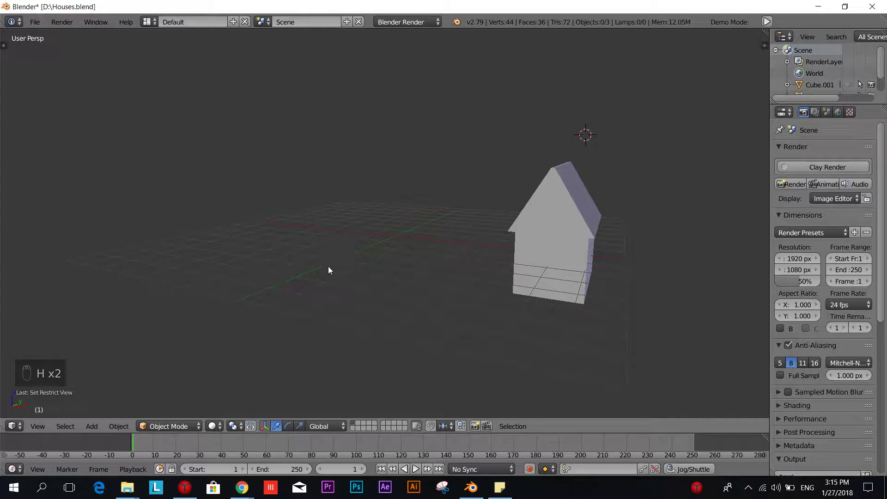
pyautogui.moveTo(328, 266); pyautogui.dragTo(373, 272, button='middle')
pyautogui.scroll(-2, 359, 272)
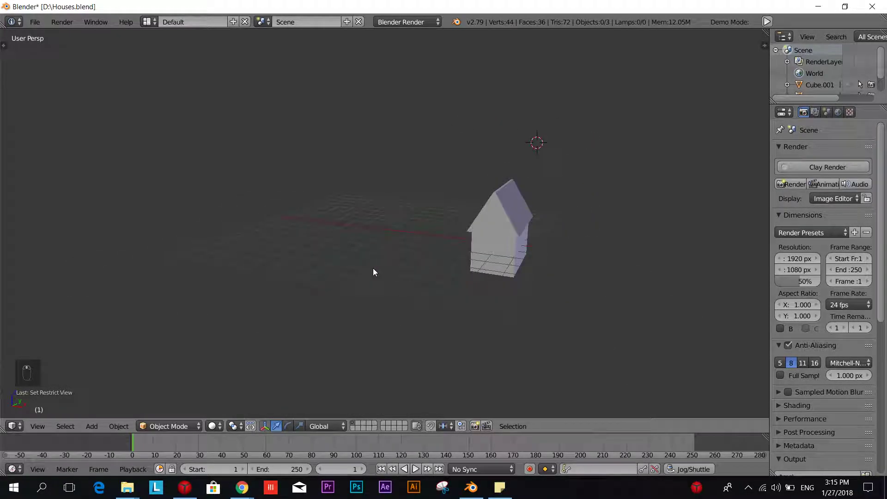
pyautogui.hotkey('alt', 'h')
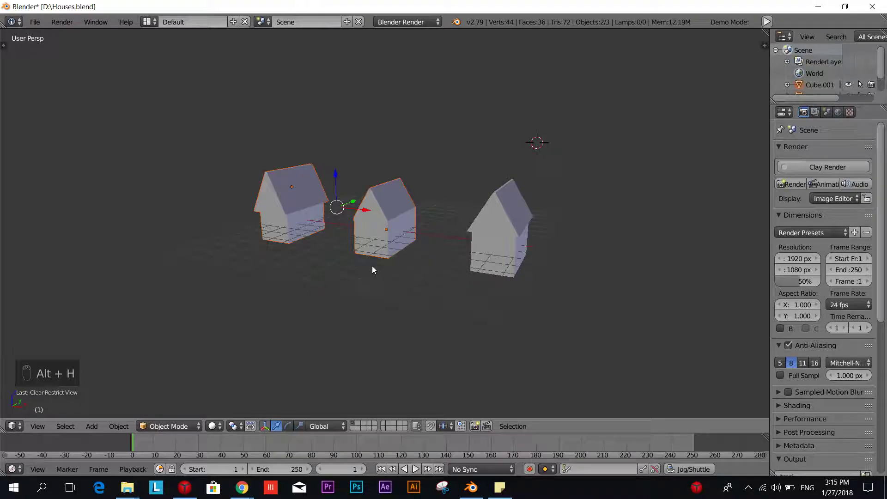
# Step: Hide the middle and leftmost houses so only the rightmost house is shown
pyautogui.scroll(4, 372, 265)
pyautogui.scroll(-1, 372, 266)
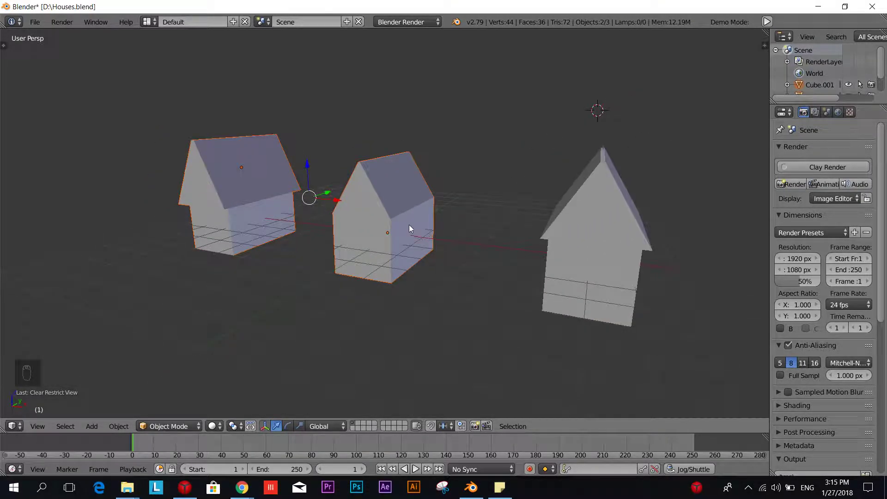
pyautogui.click(394, 220)
pyautogui.press('h')
pyautogui.click(272, 192)
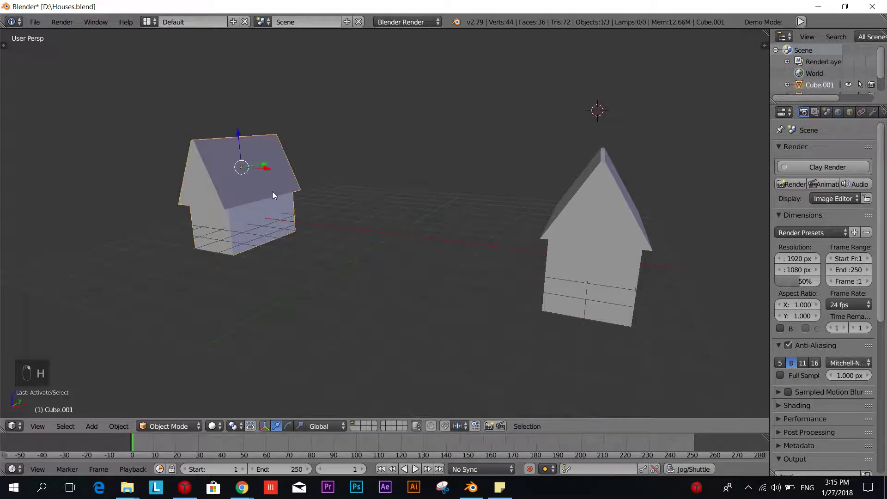
pyautogui.press('h')
# Step: Move the remaining house along X to the middle of the grid and raise it along Z onto the grid floor
pyautogui.click(612, 227)
pyautogui.scroll(-1, 612, 227)
pyautogui.press('g')
pyautogui.press('x')
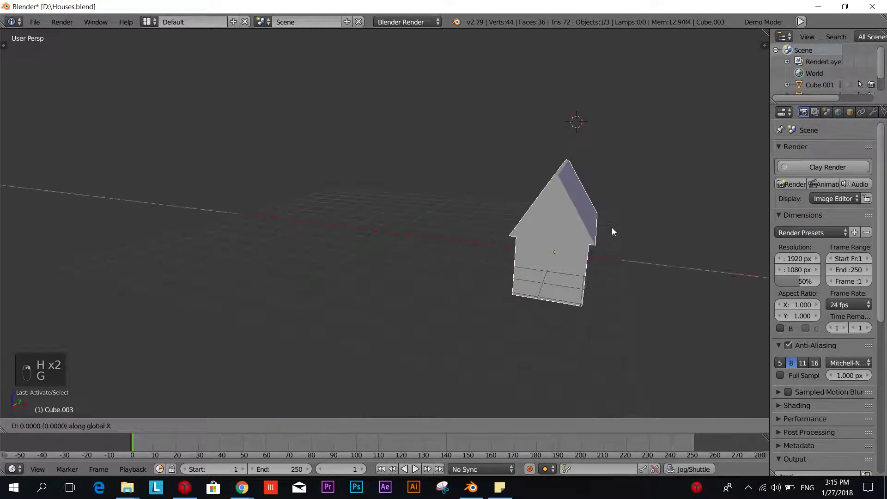
pyautogui.click(439, 201)
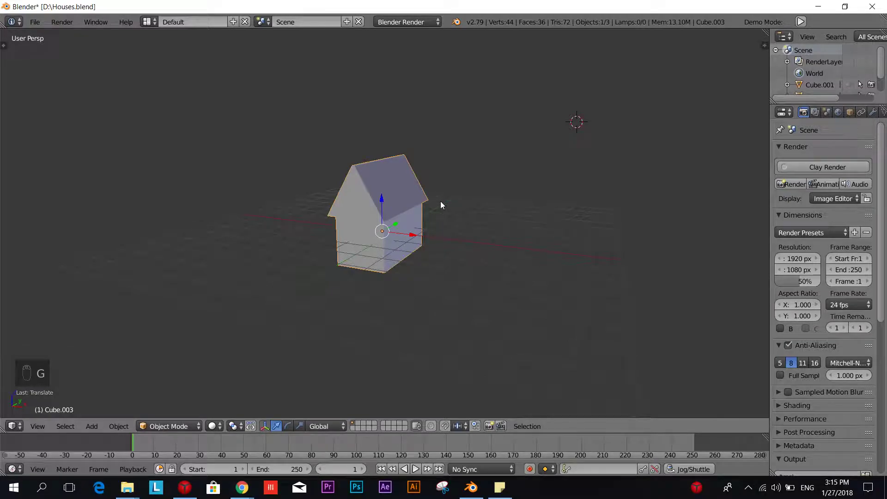
pyautogui.press('g')
pyautogui.press('z')
pyautogui.click(444, 177)
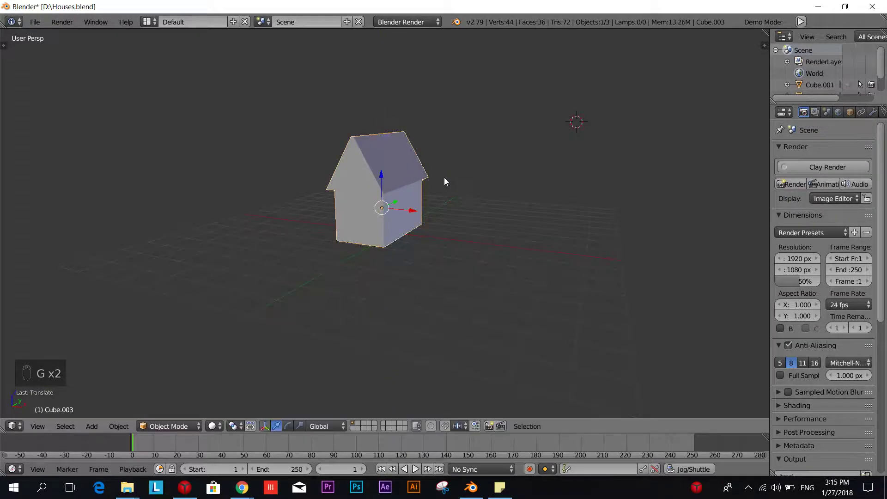
# Step: Switch the remaining house to Edit Mode
pyautogui.moveTo(444, 177); pyautogui.dragTo(451, 251, button='middle')
pyautogui.press('Tab')
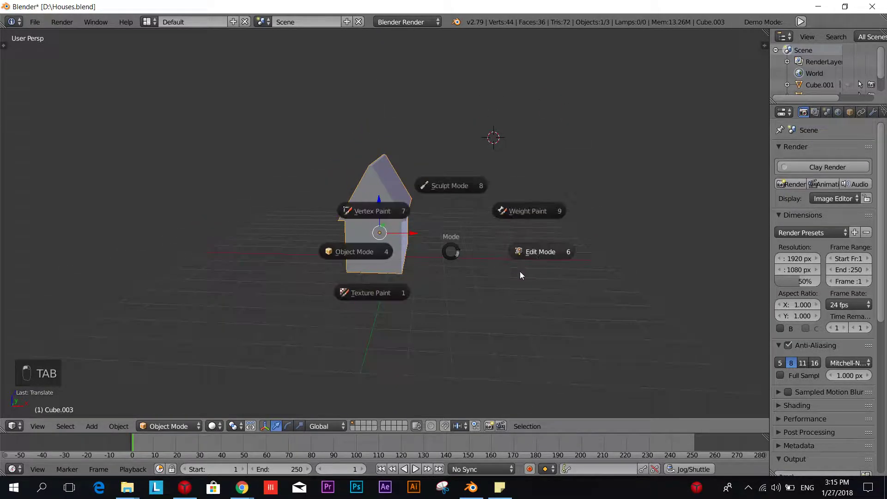
pyautogui.click(536, 253)
# Step: Examine the long wall, roof and gable end of the house mesh from different angles
pyautogui.moveTo(519, 252); pyautogui.dragTo(439, 254, button='middle')
pyautogui.keyDown('shift'); pyautogui.moveTo(424, 287); pyautogui.dragTo(338, 280, button='middle'); pyautogui.keyUp('shift')
pyautogui.scroll(3, 324, 259)
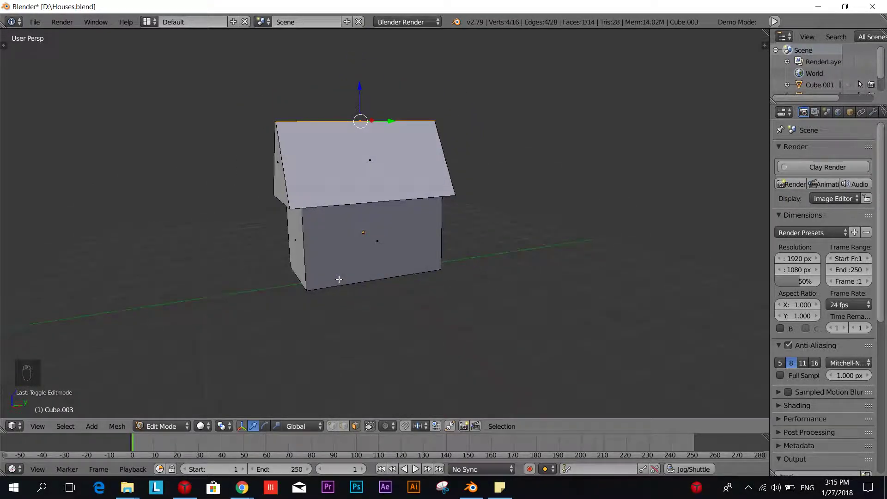
pyautogui.scroll(1, 339, 280)
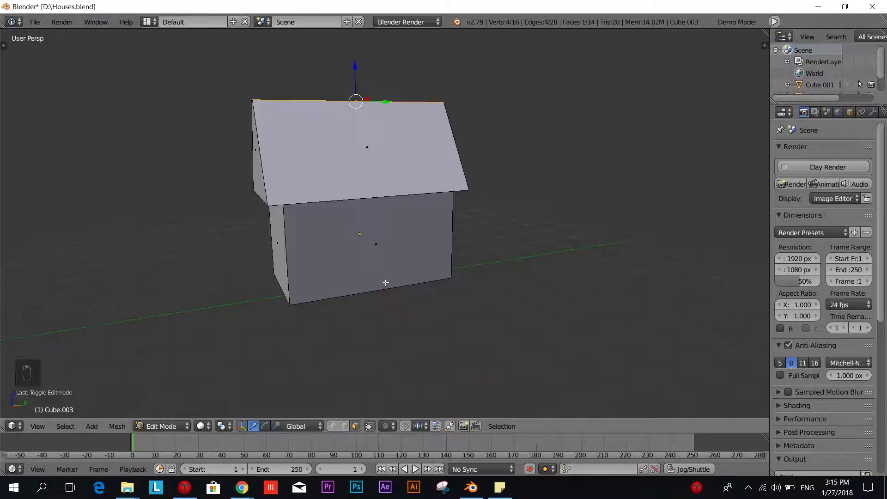
pyautogui.moveTo(404, 283); pyautogui.dragTo(373, 287, button='middle')
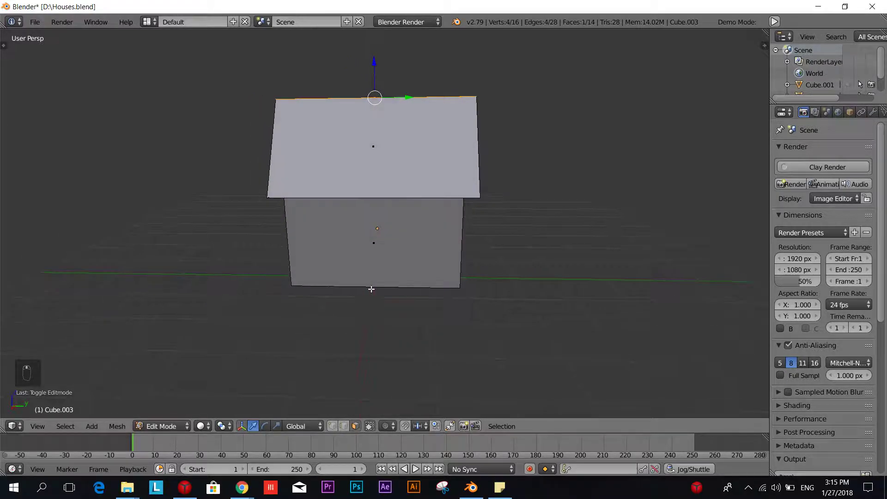
pyautogui.scroll(2, 372, 287)
pyautogui.moveTo(424, 323); pyautogui.dragTo(408, 323, button='middle')
pyautogui.scroll(-1, 408, 323)
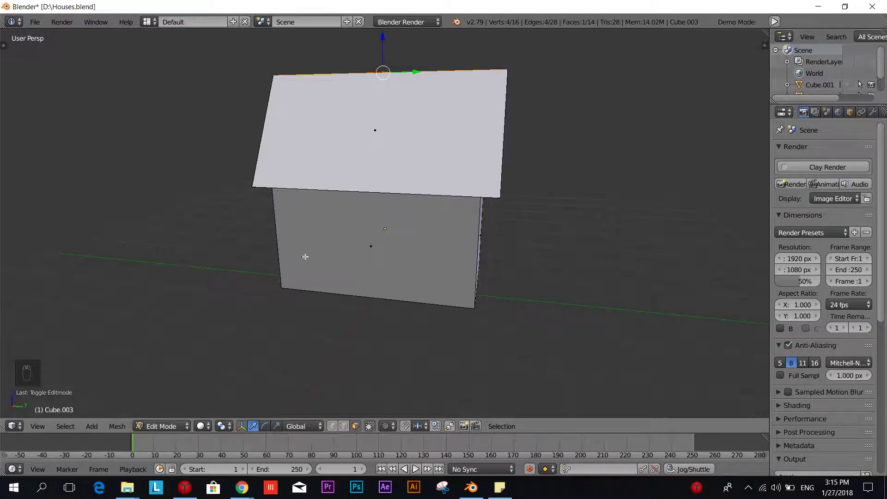
pyautogui.moveTo(465, 273); pyautogui.dragTo(405, 278, button='middle')
pyautogui.scroll(1, 404, 277)
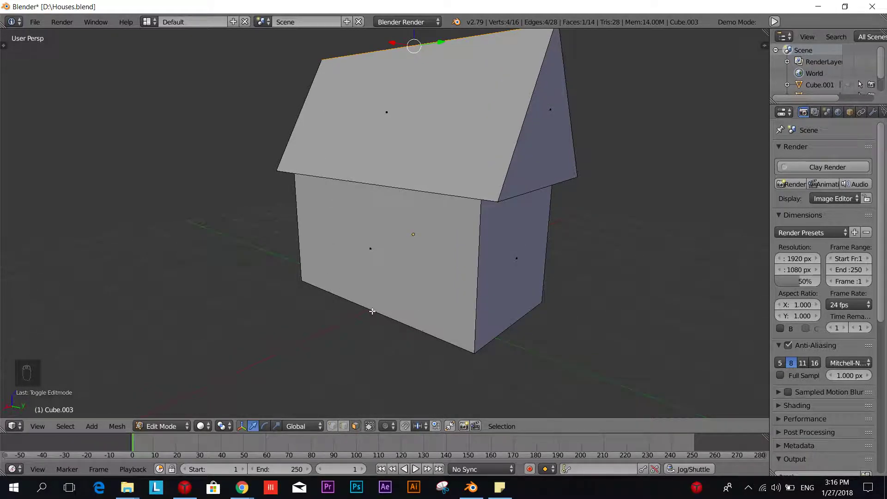
pyautogui.moveTo(352, 230); pyautogui.dragTo(388, 231, button='middle')
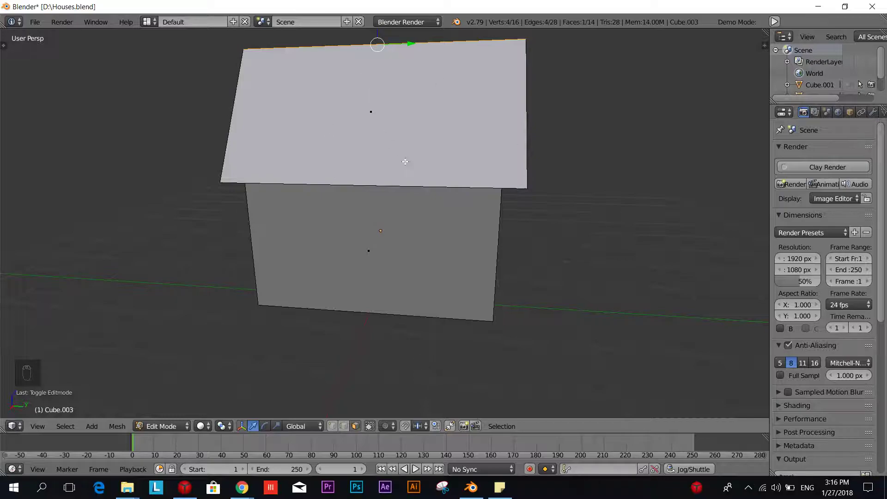
# Step: Add a single vertical loop cut across the long walls and roof of the house, with an edge slide of about 0.06
pyautogui.moveTo(405, 161); pyautogui.dragTo(372, 179, button='middle')
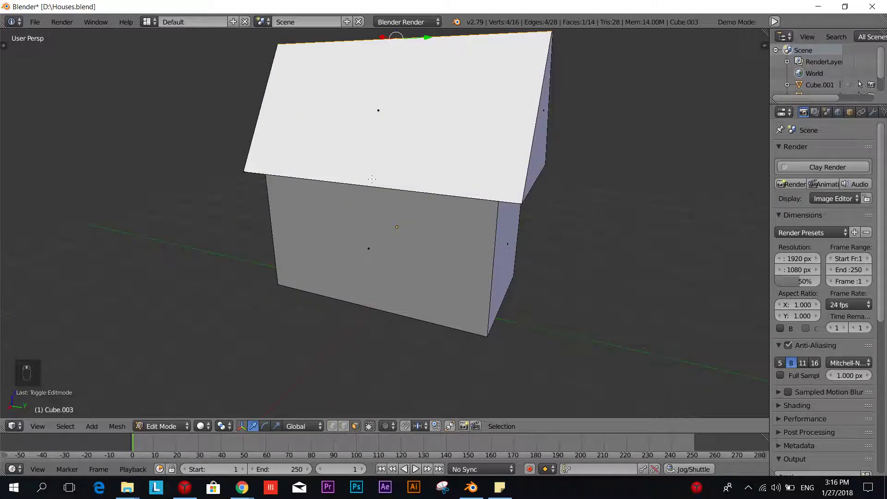
pyautogui.hotkey('ctrl', 'r')
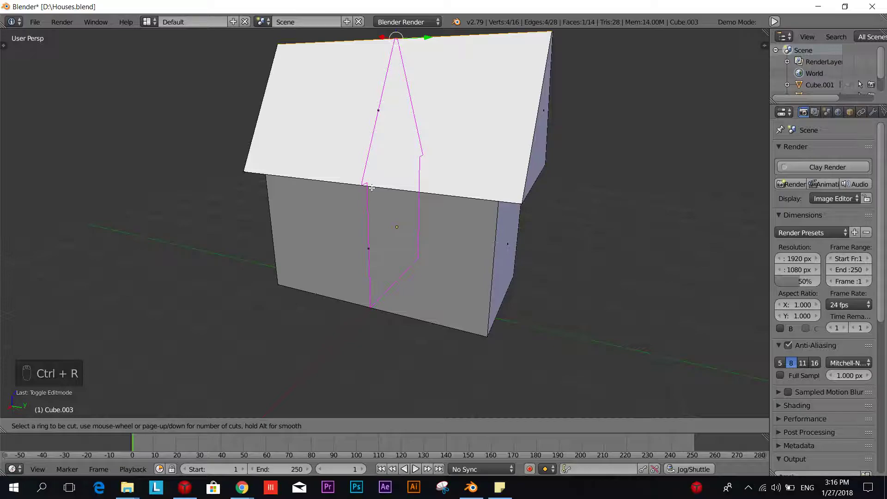
pyautogui.scroll(1, 372, 188)
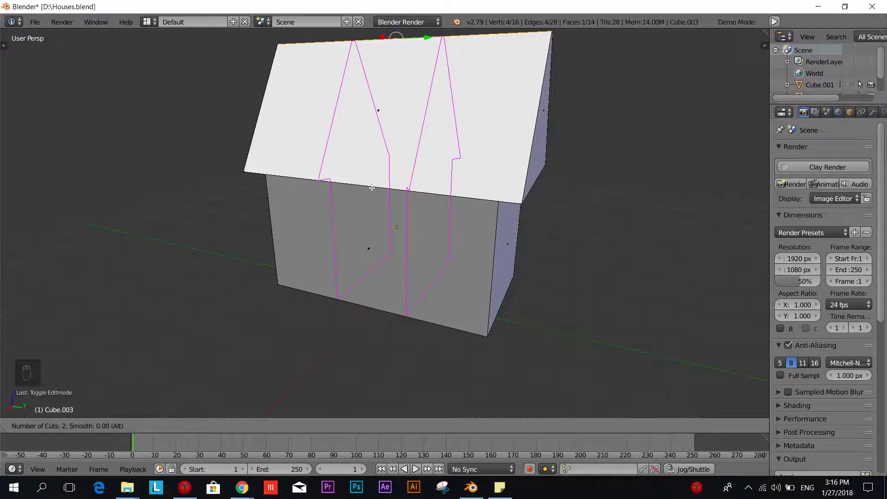
pyautogui.scroll(-1, 372, 188)
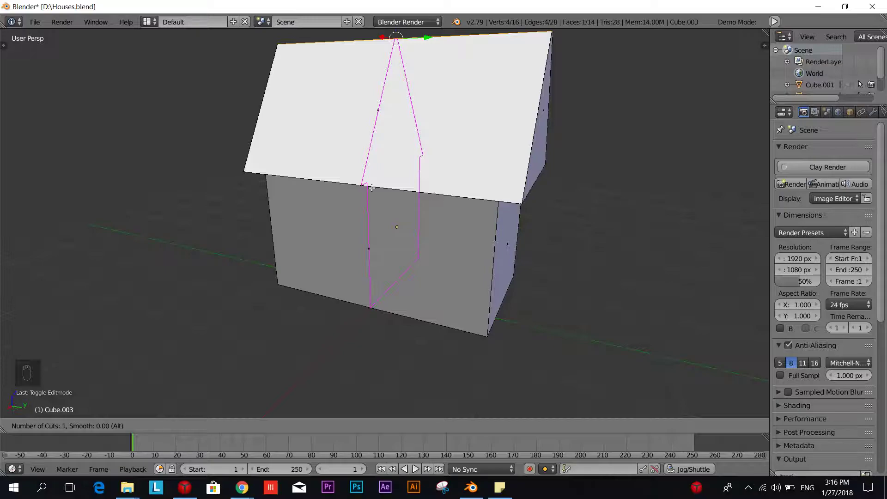
pyautogui.scroll(1, 371, 188)
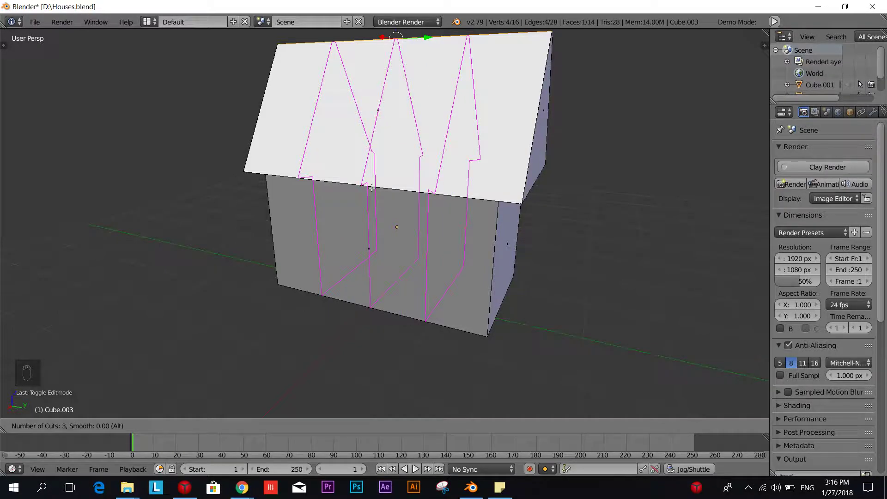
pyautogui.scroll(1, 372, 188)
pyautogui.scroll(-2, 371, 188)
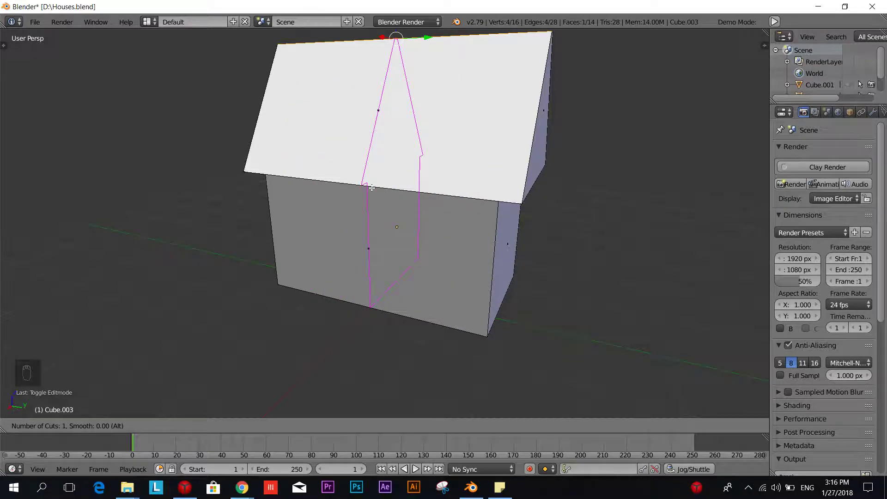
pyautogui.click(372, 188)
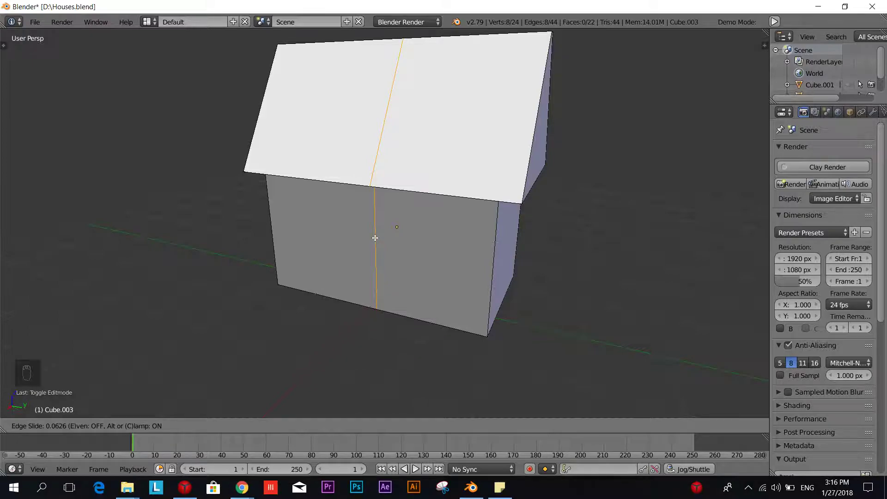
pyautogui.click(376, 238)
# Step: Try to edge-slide the new loop by about -0.5 toward one end of the house
pyautogui.moveTo(379, 238)
pyautogui.mouseDown(button='middle')
pyautogui.moveTo(402, 222)
pyautogui.moveTo(386, 233)
pyautogui.mouseUp(button='middle')
pyautogui.scroll(2, 383, 233)
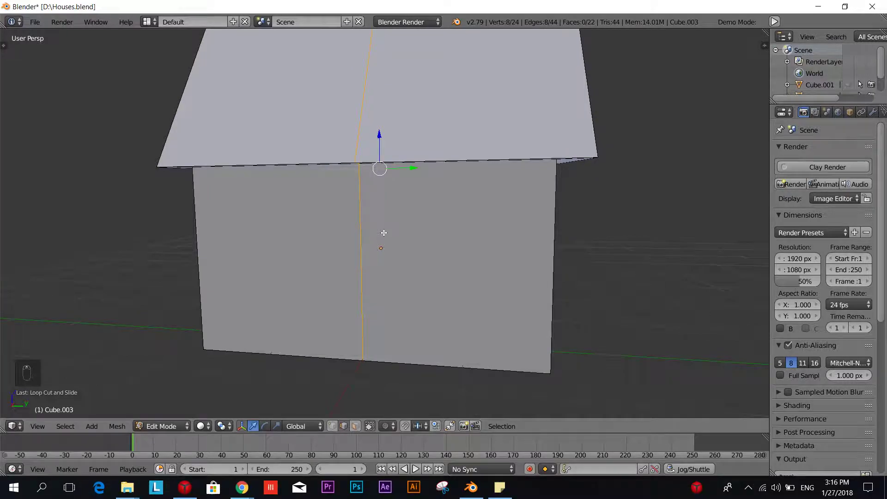
pyautogui.scroll(-1, 383, 233)
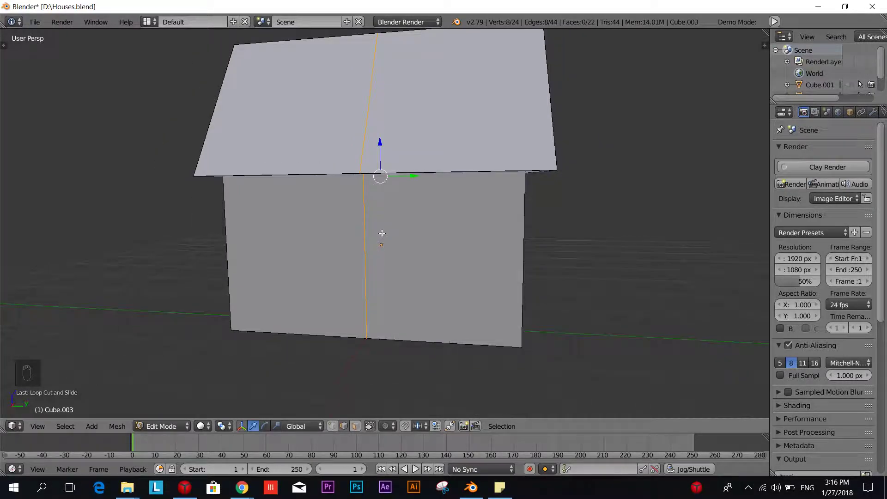
pyautogui.press('g')
pyautogui.press('g')
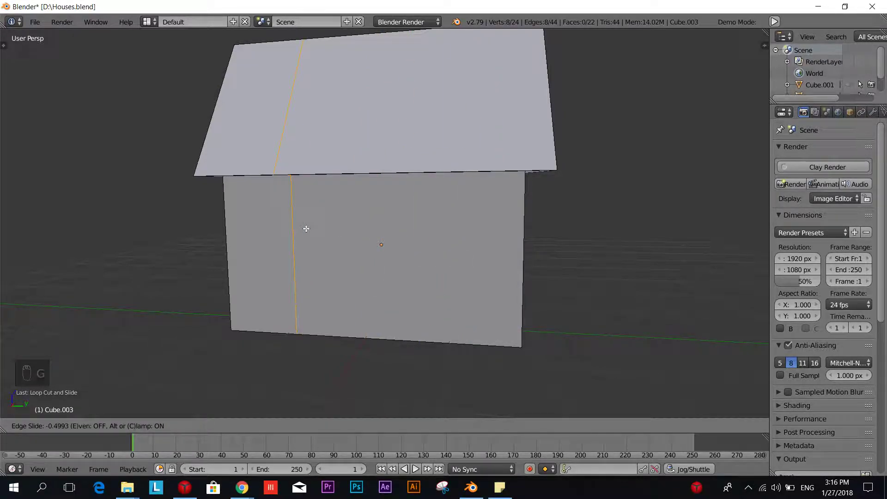
pyautogui.rightClick(306, 228)
# Step: Deselect all of the house mesh and turn to its gable end
pyautogui.press('a')
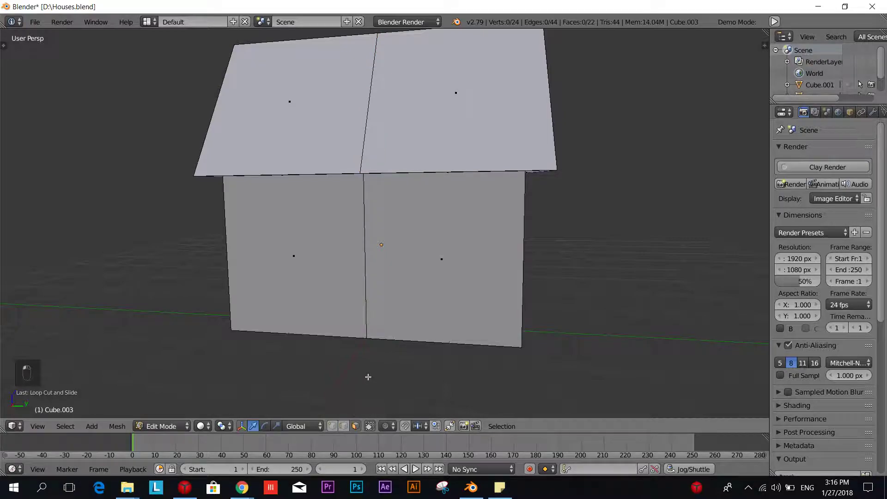
pyautogui.moveTo(368, 377); pyautogui.dragTo(385, 328, button='middle')
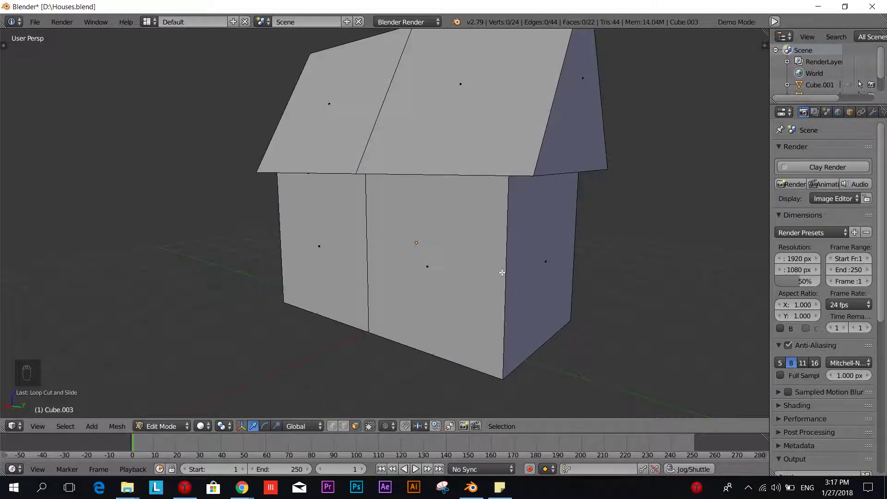
# Step: Inset the wall face to the left of the vertical loop on the house's long side to form a narrow inner rectangle
pyautogui.moveTo(498, 272); pyautogui.dragTo(496, 294, button='middle')
pyautogui.moveTo(519, 255); pyautogui.dragTo(383, 246, button='middle')
pyautogui.scroll(-4, 383, 246)
pyautogui.moveTo(372, 212); pyautogui.dragTo(535, 198, button='middle')
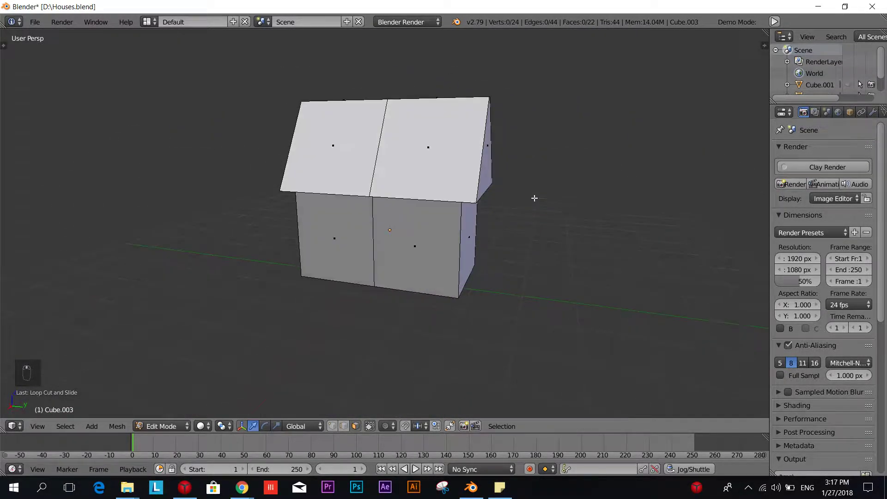
pyautogui.moveTo(397, 260)
pyautogui.mouseDown(button='middle')
pyautogui.moveTo(397, 225)
pyautogui.moveTo(396, 264)
pyautogui.mouseUp(button='middle')
pyautogui.scroll(2, 395, 270)
pyautogui.keyDown('shift'); pyautogui.moveTo(385, 316); pyautogui.dragTo(450, 315, button='middle'); pyautogui.keyUp('shift')
pyautogui.scroll(1, 412, 311)
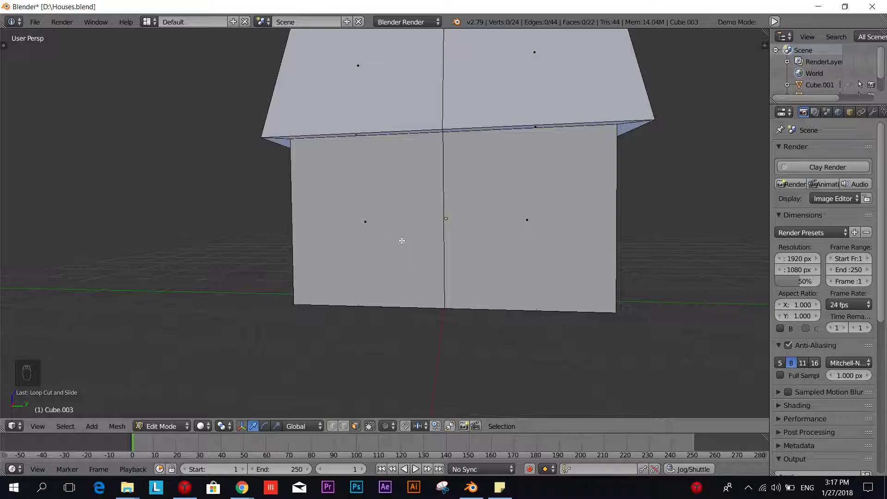
pyautogui.scroll(1, 385, 249)
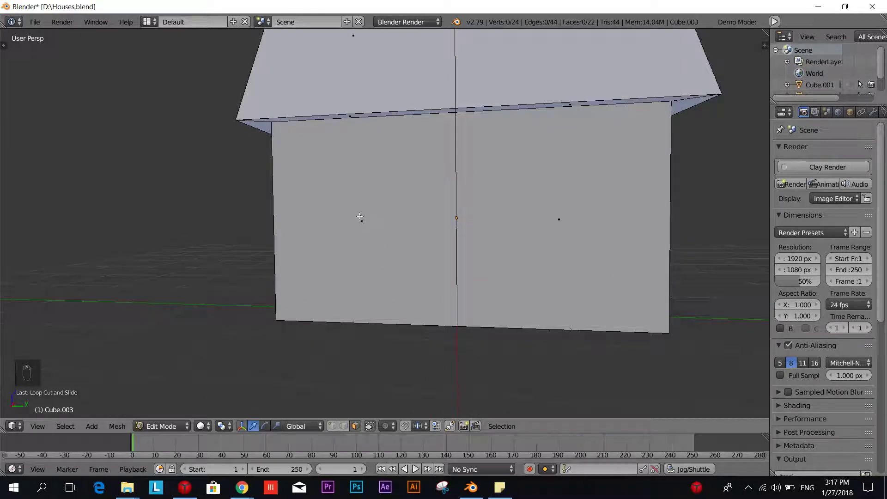
pyautogui.rightClick(360, 216)
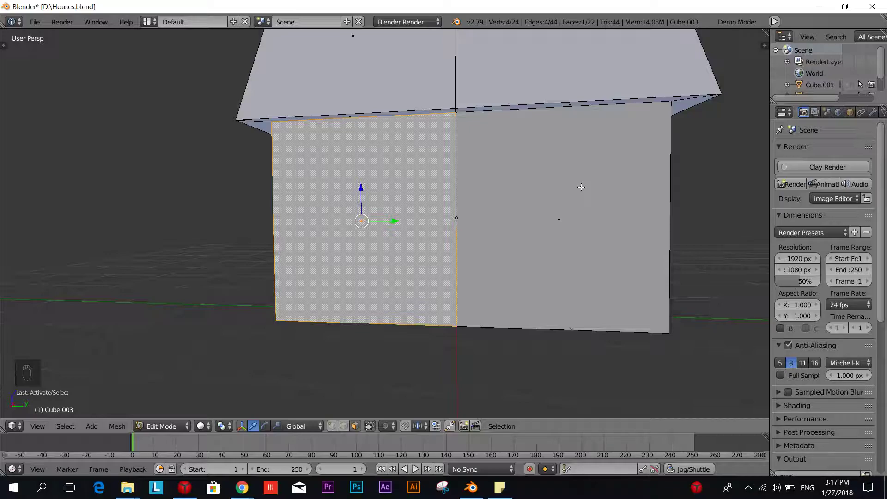
pyautogui.press('i')
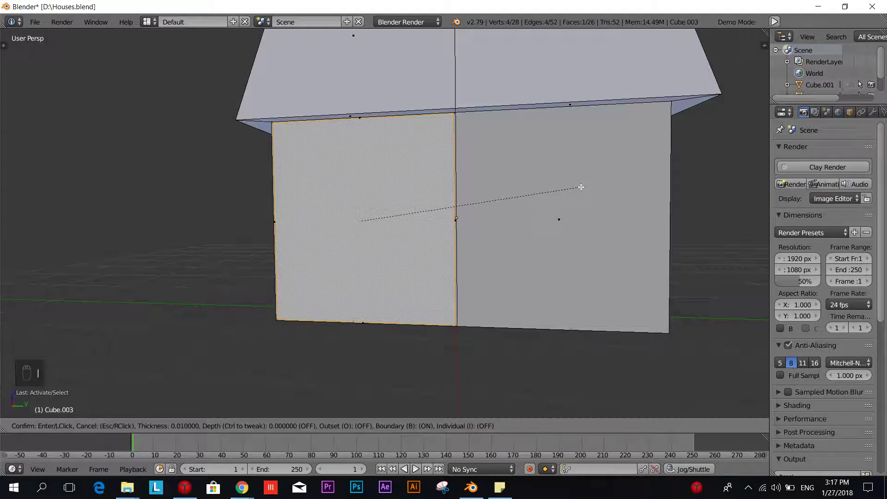
pyautogui.click(550, 185)
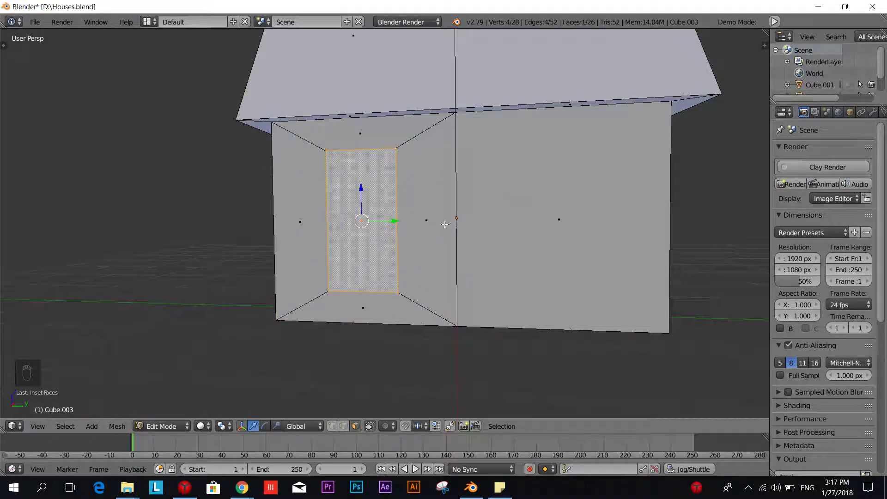
# Step: Scale the inset face along the Z axis to roughly a third of its height, giving it window proportions
pyautogui.keyDown('shift'); pyautogui.moveTo(445, 224); pyautogui.dragTo(422, 252, button='middle'); pyautogui.keyUp('shift')
pyautogui.scroll(1, 407, 267)
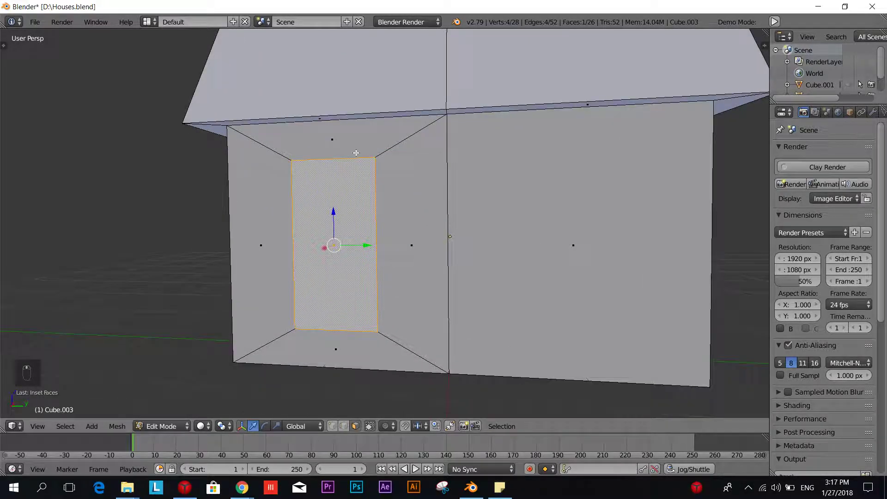
pyautogui.press('s')
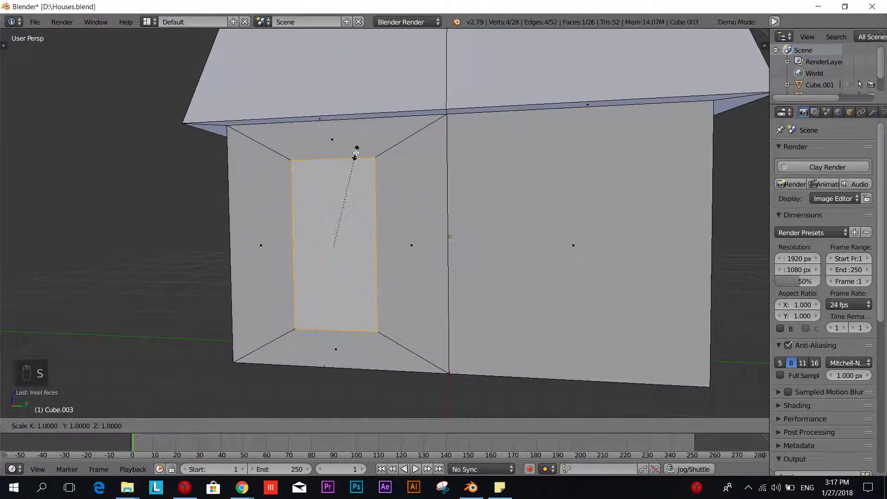
pyautogui.press('z')
pyautogui.click(341, 210)
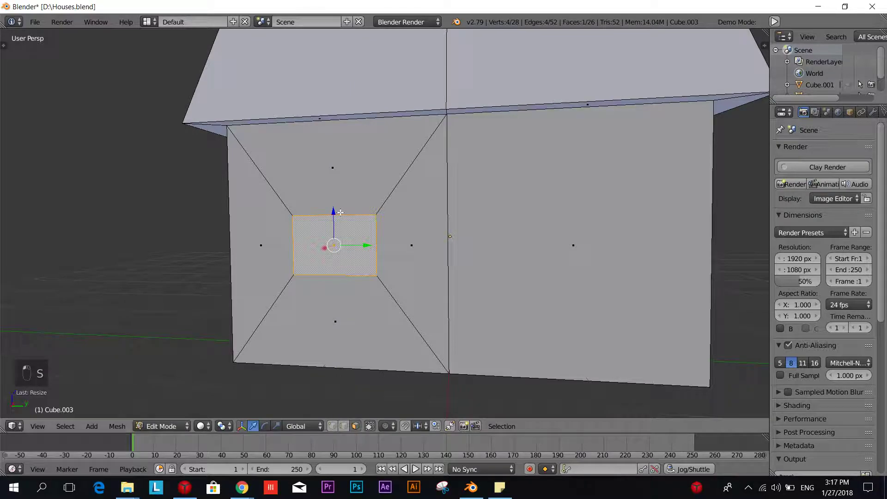
# Step: Move the window face up along Z toward the eaves and scale it uniformly by about 1.3
pyautogui.press('g')
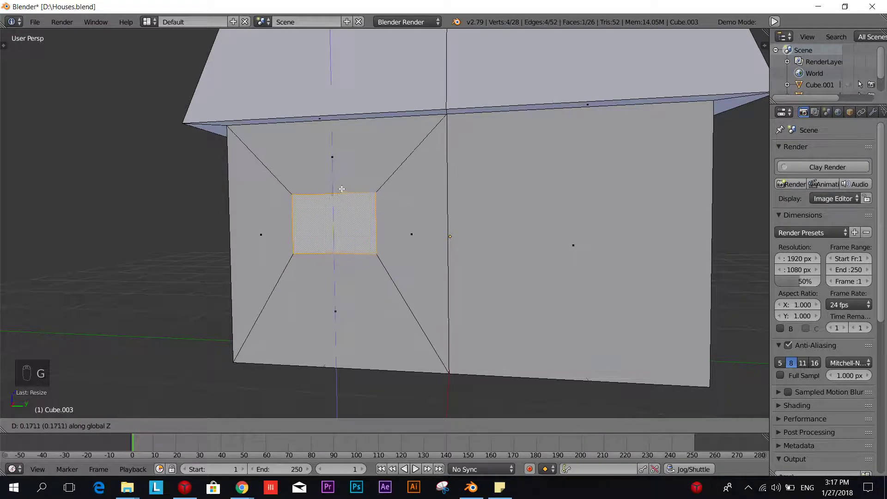
pyautogui.click(341, 172)
pyautogui.press('s')
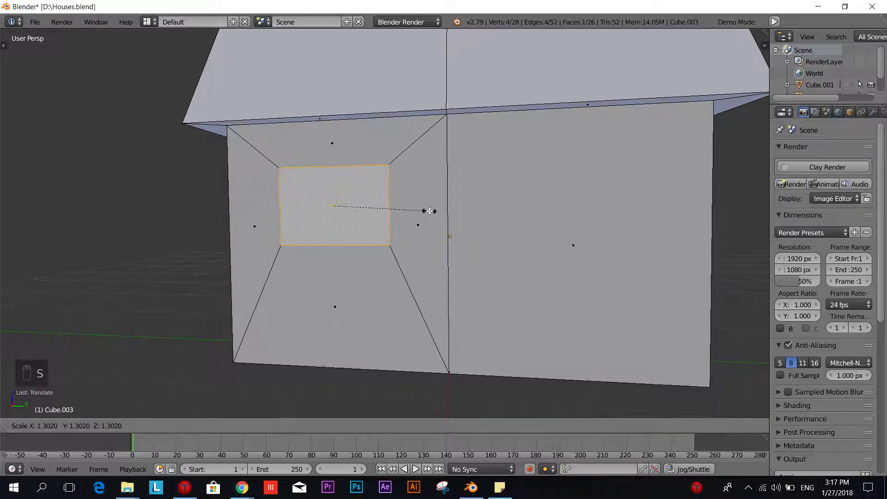
pyautogui.click(426, 210)
# Step: Inset the wall face on the other side of the vertical loop to form a second inner rectangle
pyautogui.moveTo(546, 303); pyautogui.dragTo(370, 170, button='middle')
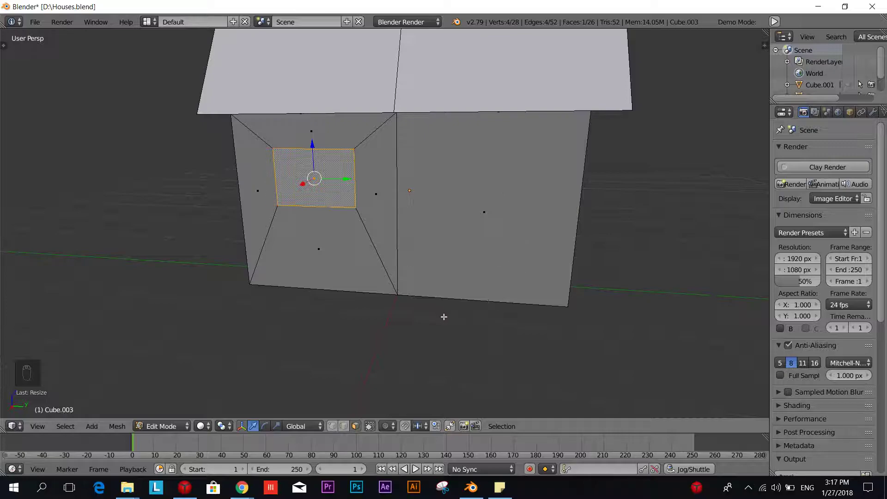
pyautogui.moveTo(444, 317); pyautogui.dragTo(428, 312, button='middle')
pyautogui.moveTo(320, 179); pyautogui.dragTo(349, 181, button='middle')
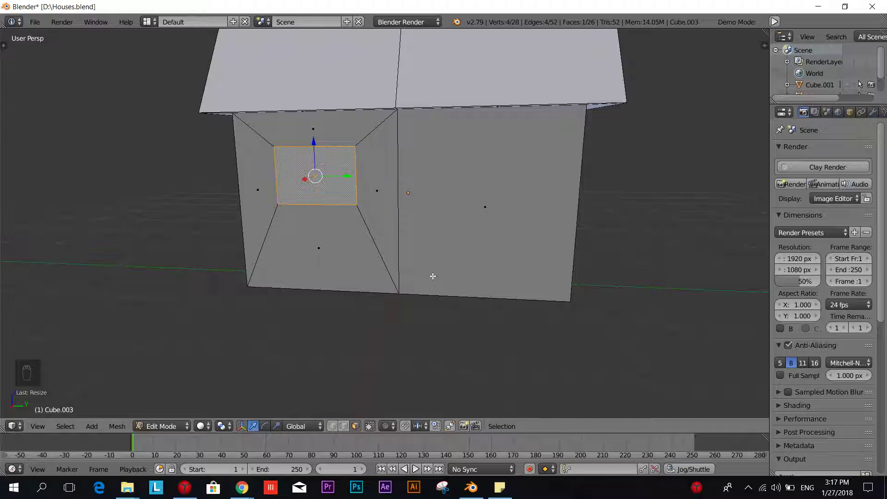
pyautogui.moveTo(401, 283); pyautogui.dragTo(363, 282, button='middle')
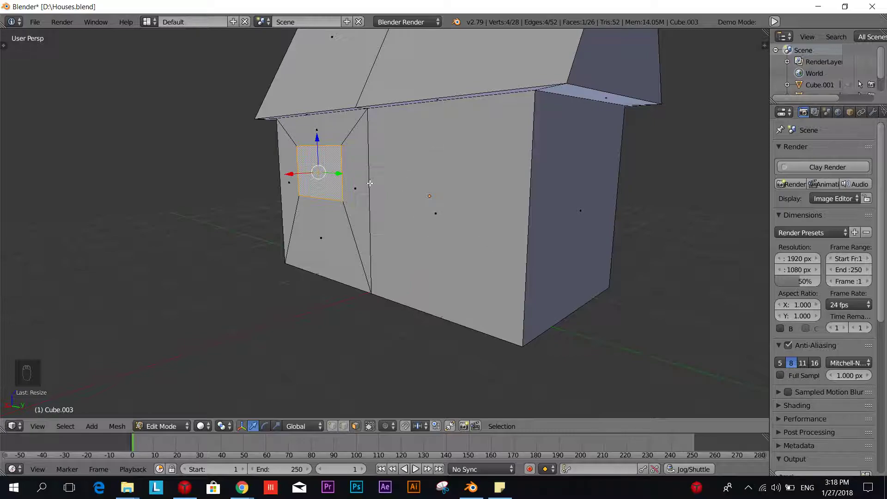
pyautogui.moveTo(370, 183); pyautogui.dragTo(407, 184, button='middle')
pyautogui.rightClick(535, 253)
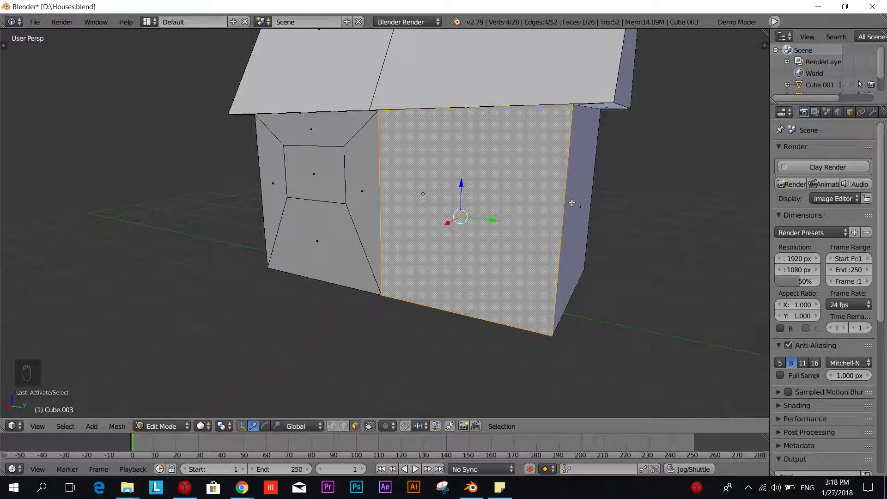
pyautogui.press('i')
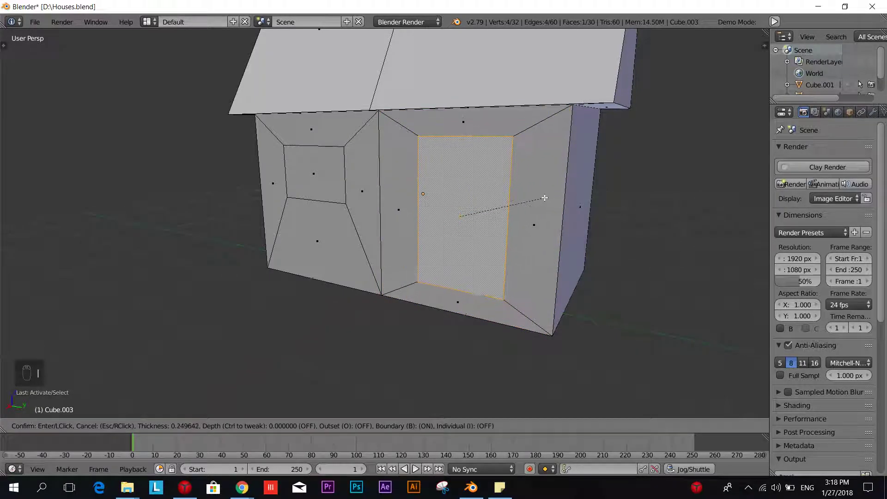
pyautogui.click(535, 197)
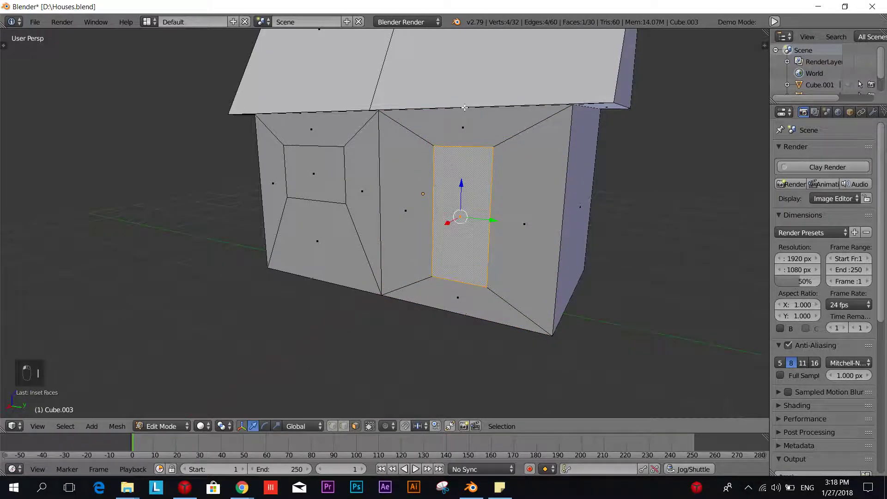
# Step: Scale the second inset face along the Z axis by about 0.38
pyautogui.keyDown('shift'); pyautogui.moveTo(474, 179); pyautogui.dragTo(463, 206, button='middle'); pyautogui.keyUp('shift')
pyautogui.scroll(3, 463, 206)
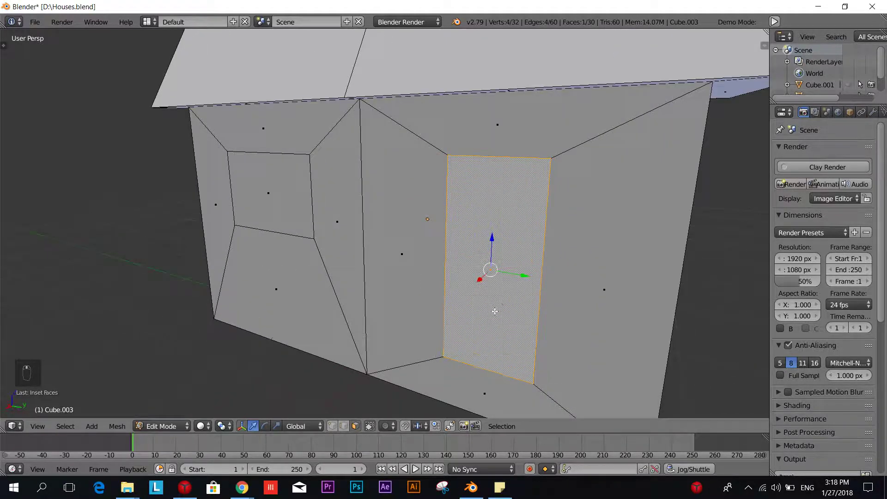
pyautogui.keyDown('shift'); pyautogui.moveTo(495, 311); pyautogui.dragTo(474, 285, button='middle'); pyautogui.keyUp('shift')
pyautogui.scroll(-2, 460, 157)
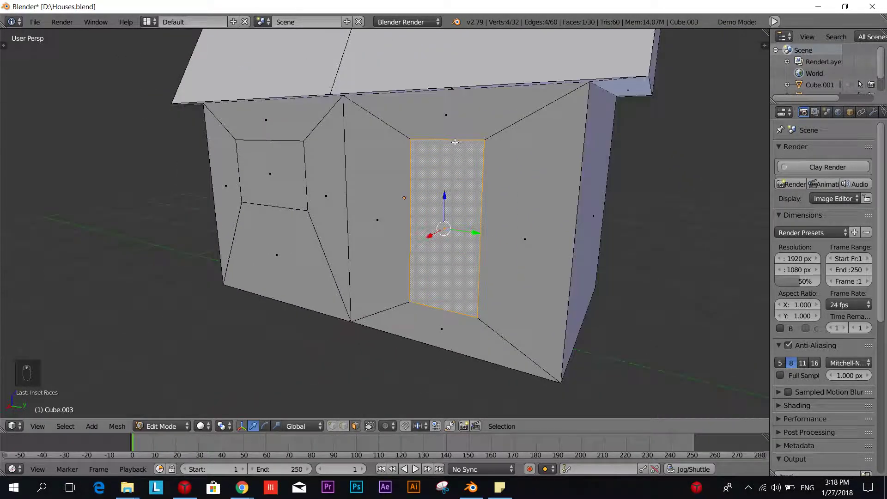
pyautogui.press('s')
pyautogui.press('z')
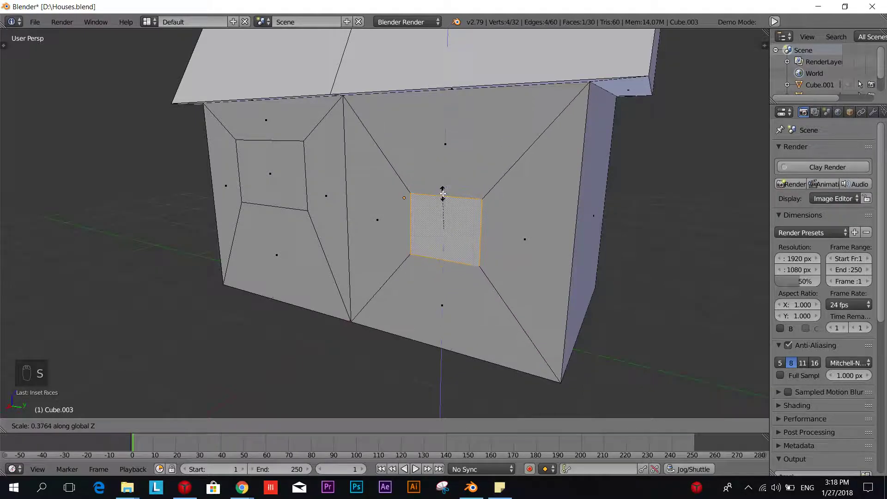
pyautogui.click(444, 195)
# Step: Raise the second window face about 0.32 along Z, enlarge it by about 1.47 and nudge it down level with the first window
pyautogui.press('g')
pyautogui.press('z')
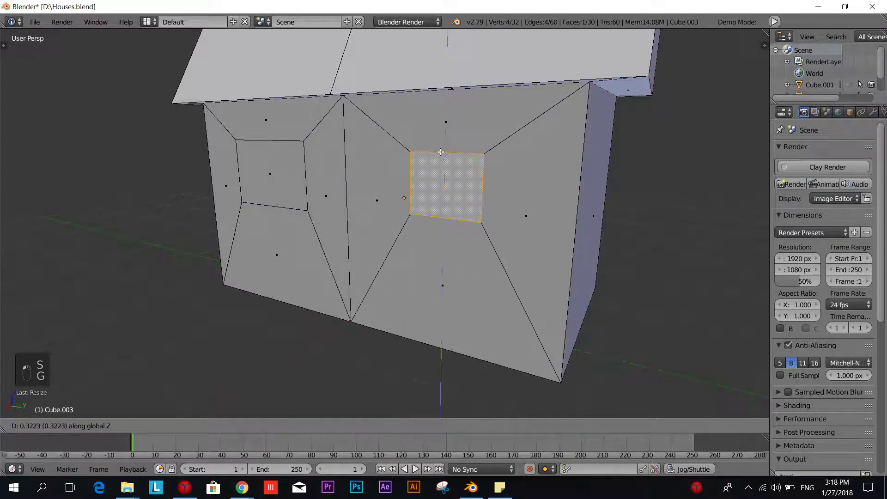
pyautogui.click(464, 161)
pyautogui.press('s')
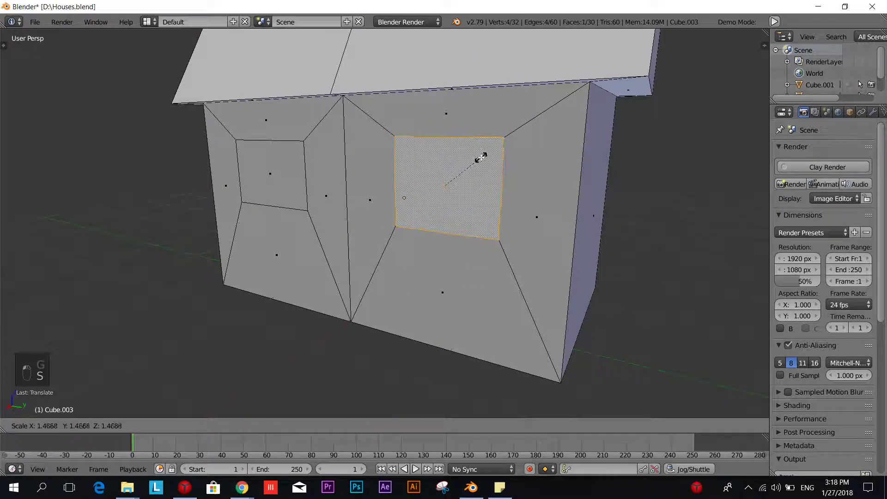
pyautogui.click(482, 157)
pyautogui.press('g')
pyautogui.click(482, 161)
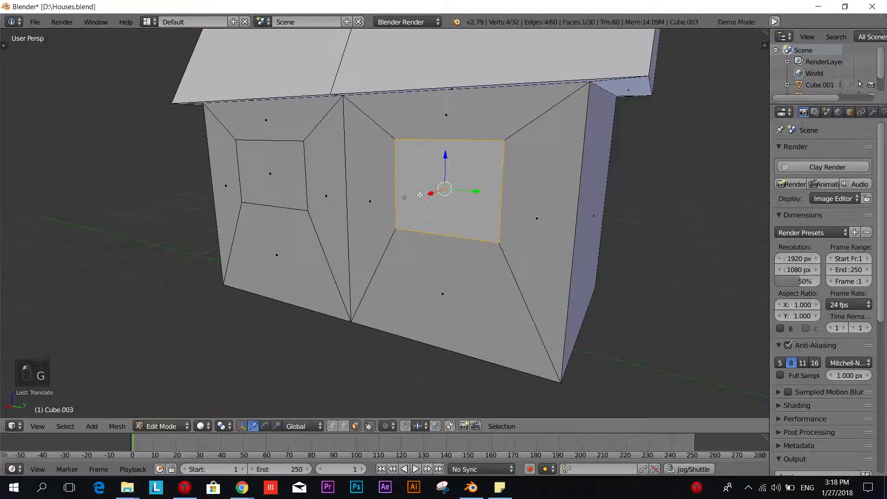
# Step: Reduce the second window face's height and scale it up slightly overall to match the first window
pyautogui.moveTo(416, 207); pyautogui.dragTo(458, 190, button='middle')
pyautogui.scroll(-4, 458, 195)
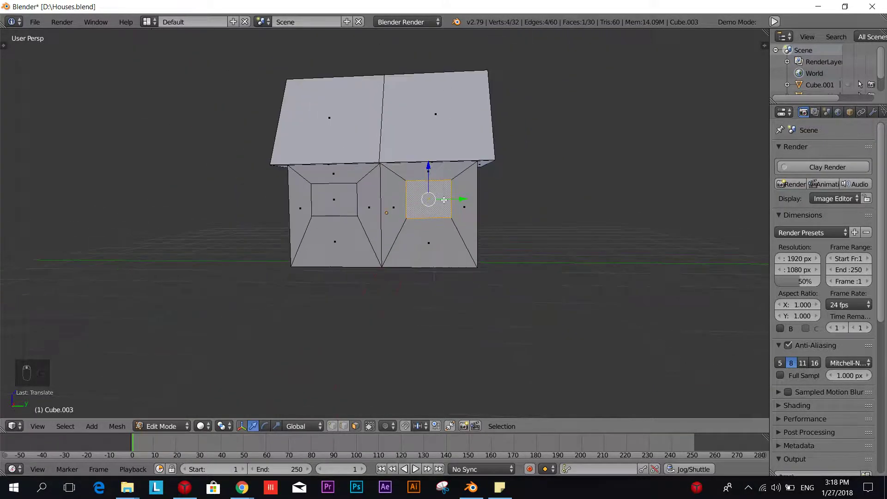
pyautogui.scroll(2, 419, 227)
pyautogui.press('s')
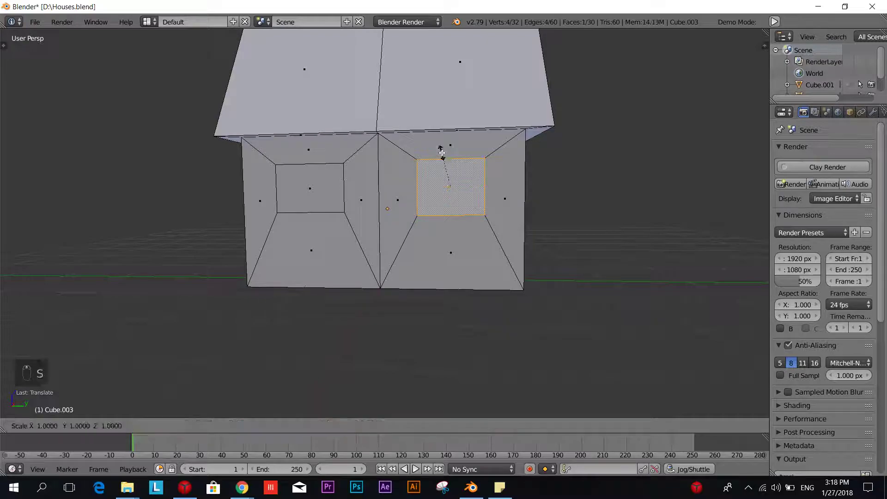
pyautogui.click(442, 159)
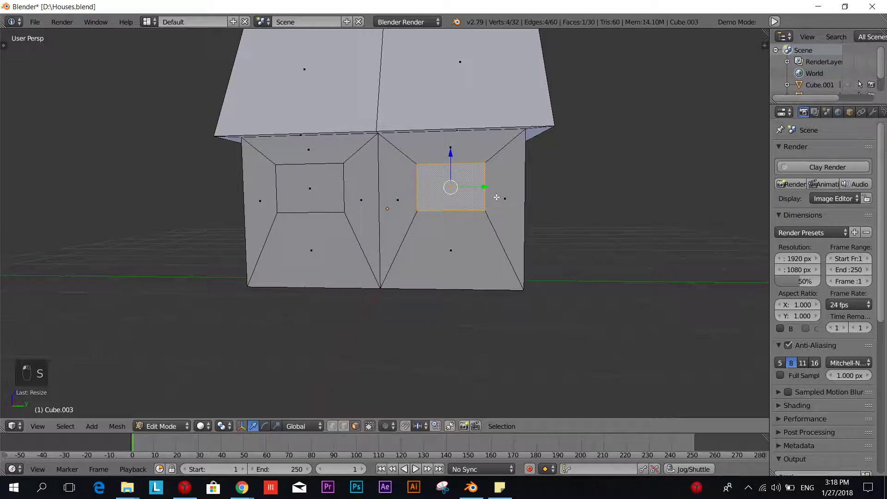
pyautogui.press('s')
pyautogui.click(500, 196)
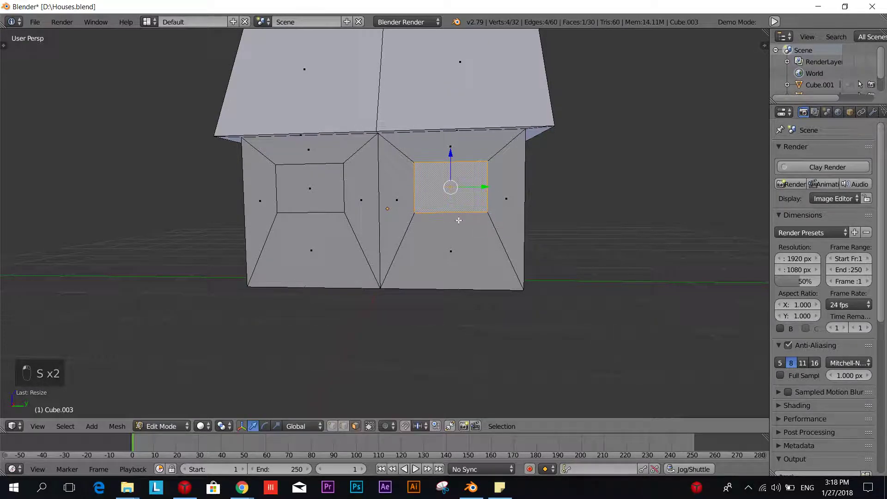
# Step: Switch to Object Mode, examine the house's walls from several sides and return to Edit Mode
pyautogui.press('Tab')
pyautogui.click(366, 227)
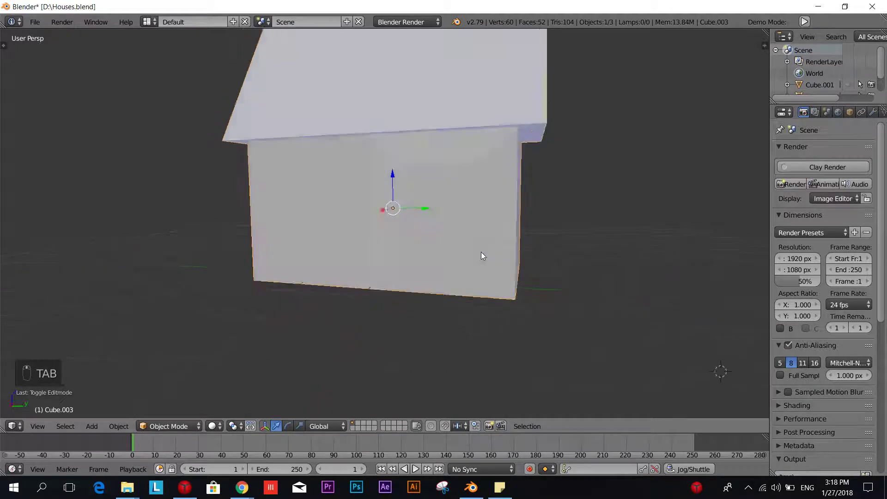
pyautogui.scroll(-3, 482, 253)
pyautogui.moveTo(423, 256); pyautogui.dragTo(572, 257, button='middle')
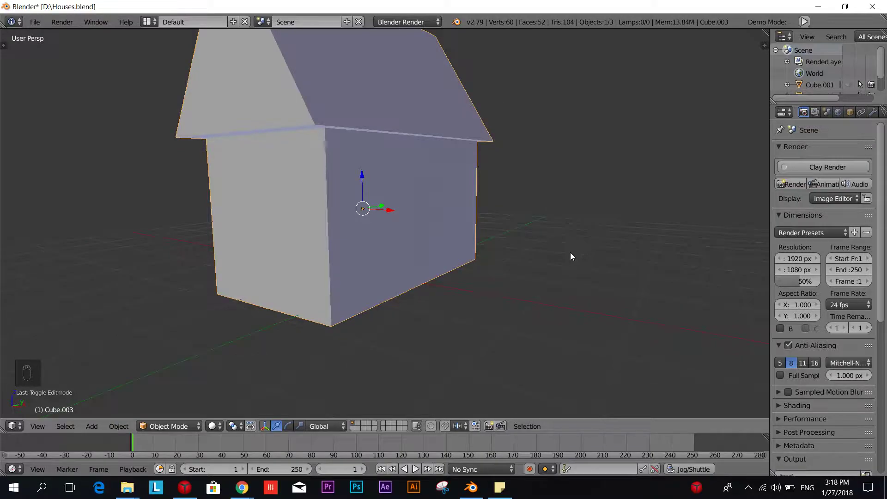
pyautogui.scroll(4, 501, 245)
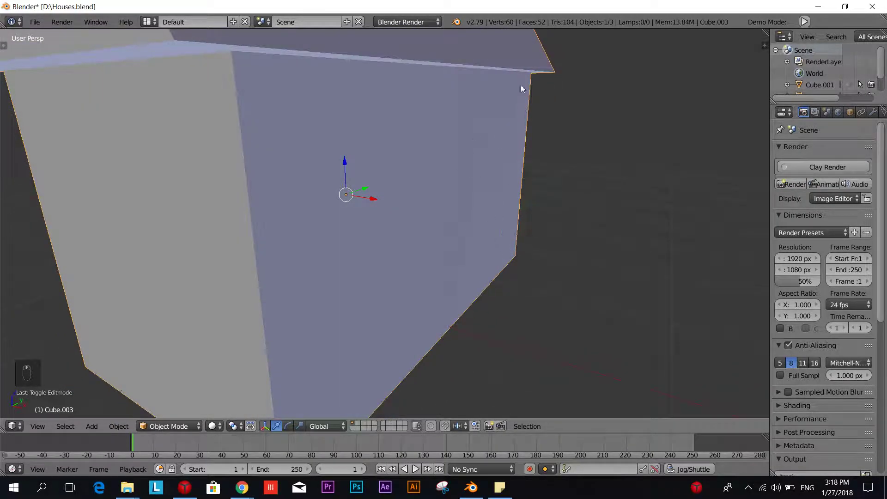
pyautogui.moveTo(522, 88); pyautogui.dragTo(435, 193, button='middle')
pyautogui.scroll(-2, 432, 189)
pyautogui.press('Tab')
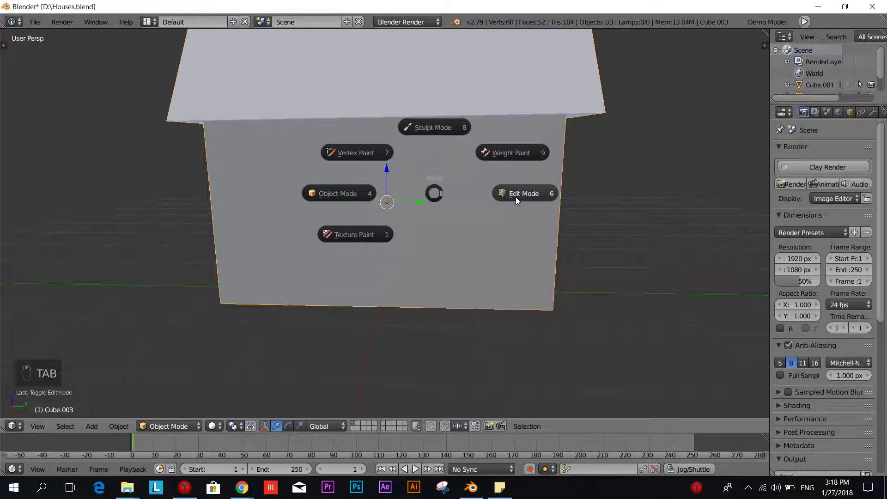
pyautogui.click(516, 201)
# Step: Select both window faces on the long wall and extrude them slightly inward to form shallow recesses
pyautogui.moveTo(534, 213); pyautogui.dragTo(430, 229, button='middle')
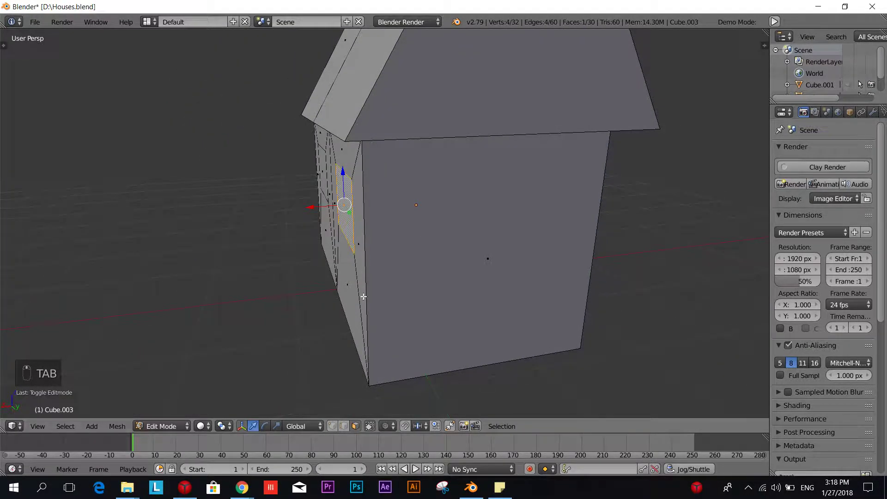
pyautogui.moveTo(364, 296); pyautogui.dragTo(438, 258, button='middle')
pyautogui.scroll(1, 403, 266)
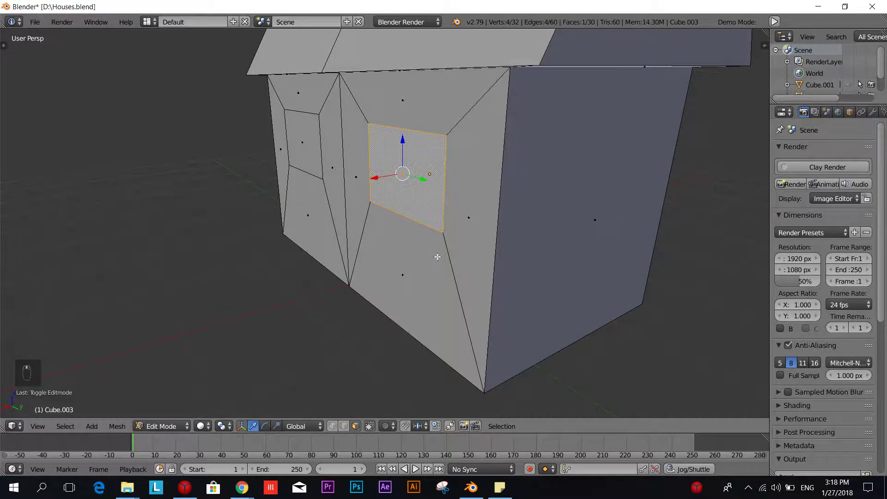
pyautogui.scroll(-1, 437, 257)
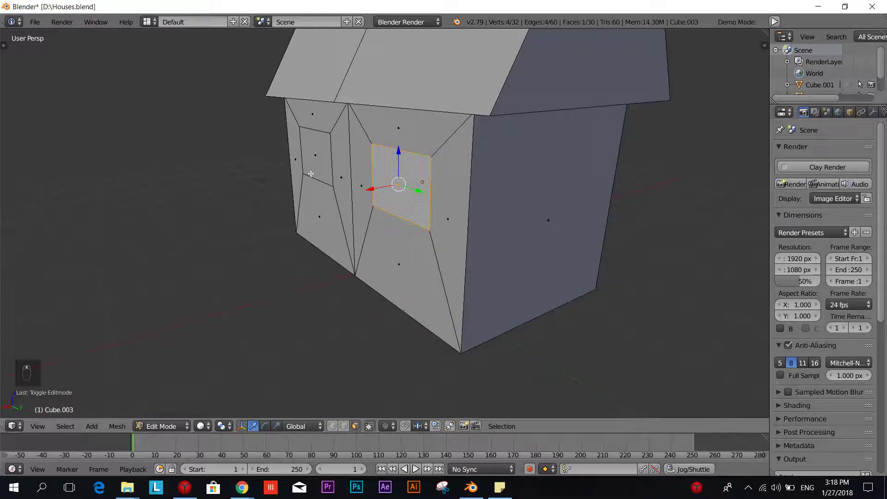
pyautogui.moveTo(310, 173); pyautogui.dragTo(279, 175, button='middle')
pyautogui.keyDown('shift'); pyautogui.rightClick(306, 144); pyautogui.keyUp('shift')
pyautogui.moveTo(306, 144); pyautogui.dragTo(347, 169, button='middle')
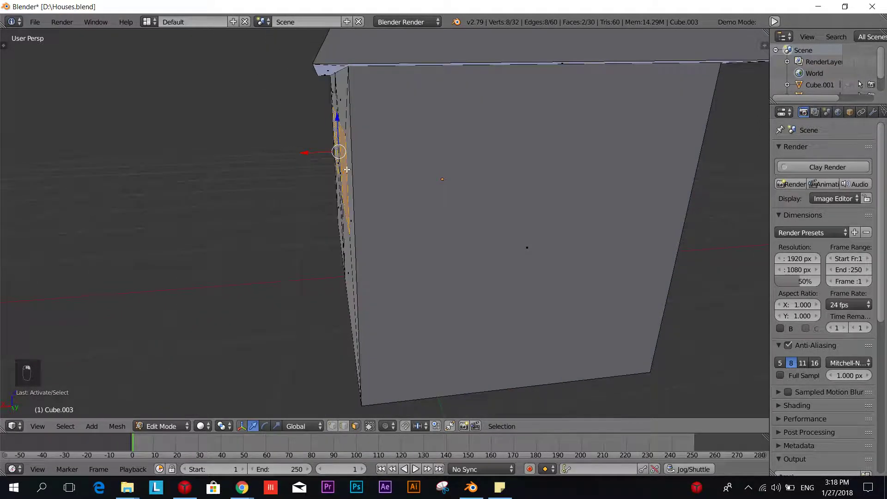
pyautogui.moveTo(135, 192); pyautogui.dragTo(253, 197, button='middle')
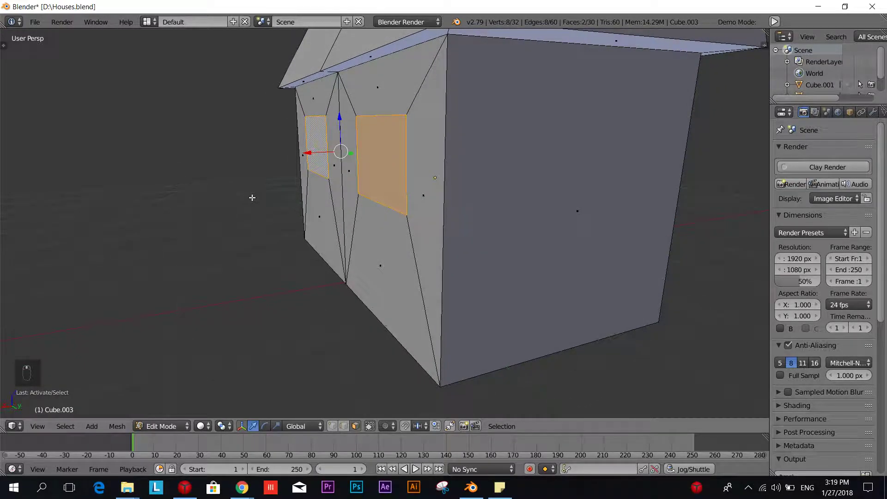
pyautogui.press('e')
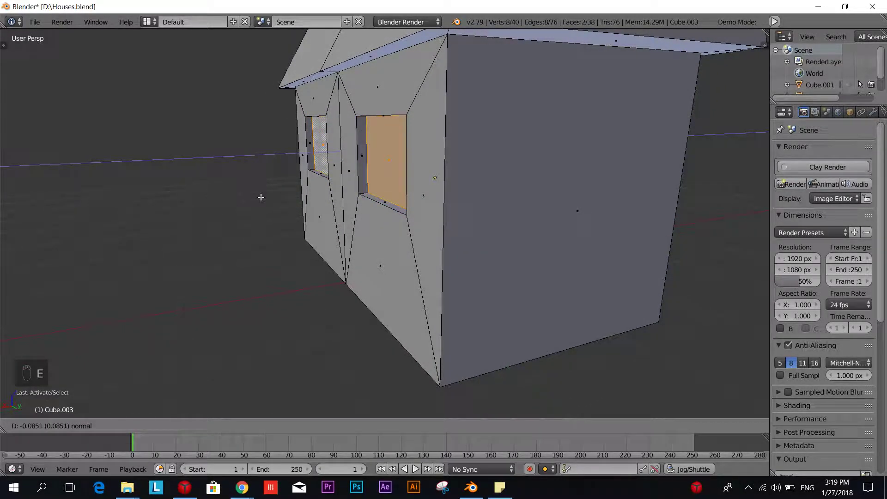
pyautogui.click(258, 197)
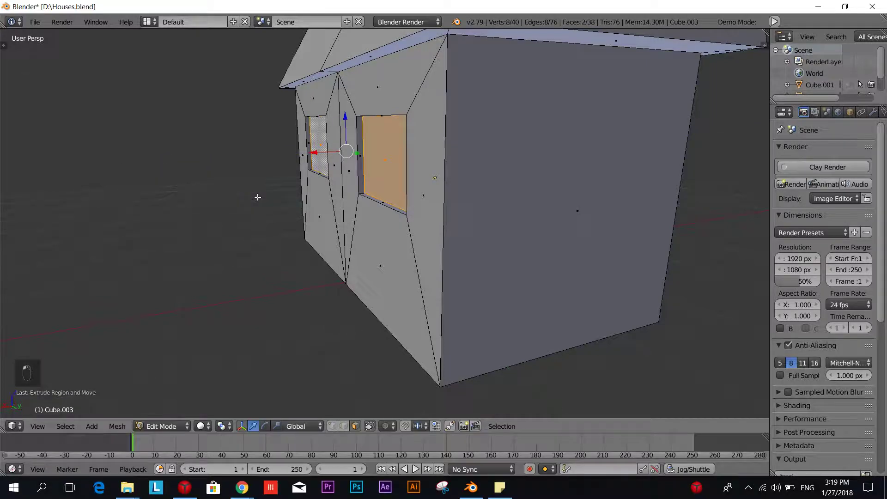
# Step: Switch to Object Mode, enable Ambient Occlusion in the viewport shading and inspect the recessed windows
pyautogui.press('Tab')
pyautogui.click(191, 192)
pyautogui.moveTo(200, 199); pyautogui.dragTo(465, 226, button='middle')
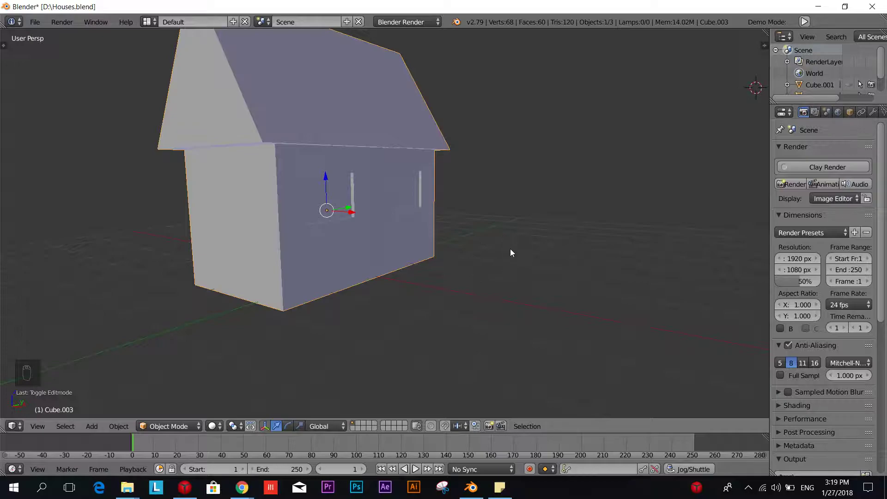
pyautogui.press('n')
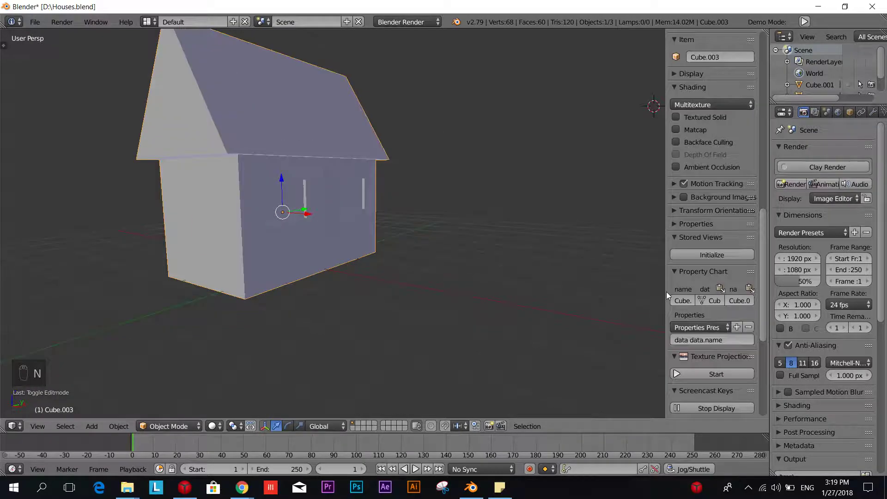
pyautogui.scroll(1, 695, 170)
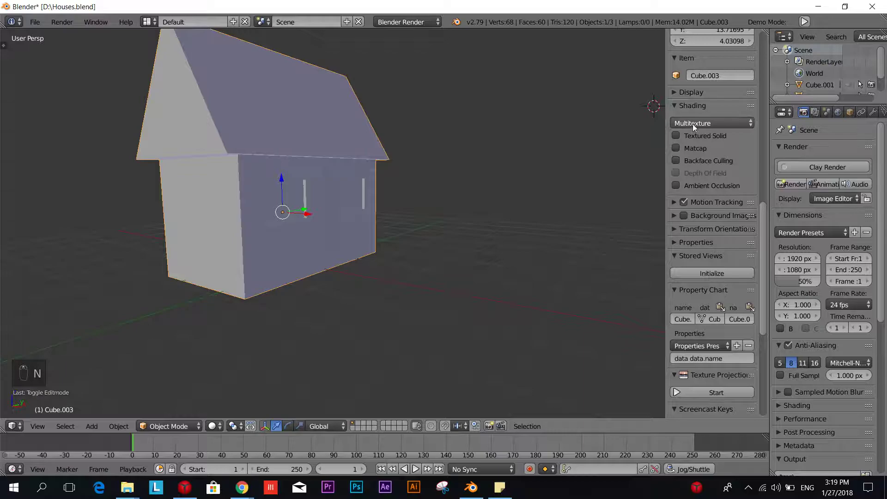
pyautogui.click(675, 185)
pyautogui.press('n')
pyautogui.moveTo(577, 212); pyautogui.dragTo(501, 220, button='middle')
pyautogui.scroll(3, 495, 235)
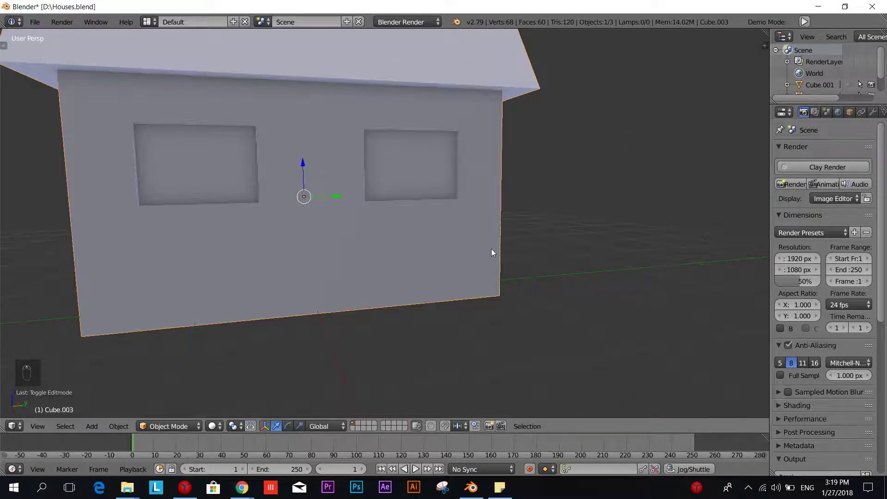
pyautogui.scroll(-4, 492, 252)
pyautogui.moveTo(490, 253); pyautogui.dragTo(421, 111, button='middle')
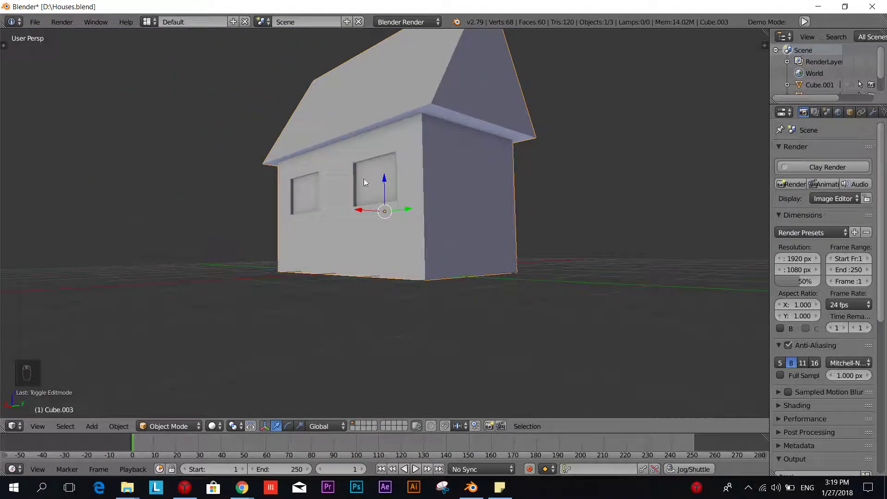
pyautogui.moveTo(364, 179); pyautogui.dragTo(415, 201, button='middle')
pyautogui.scroll(-2, 386, 235)
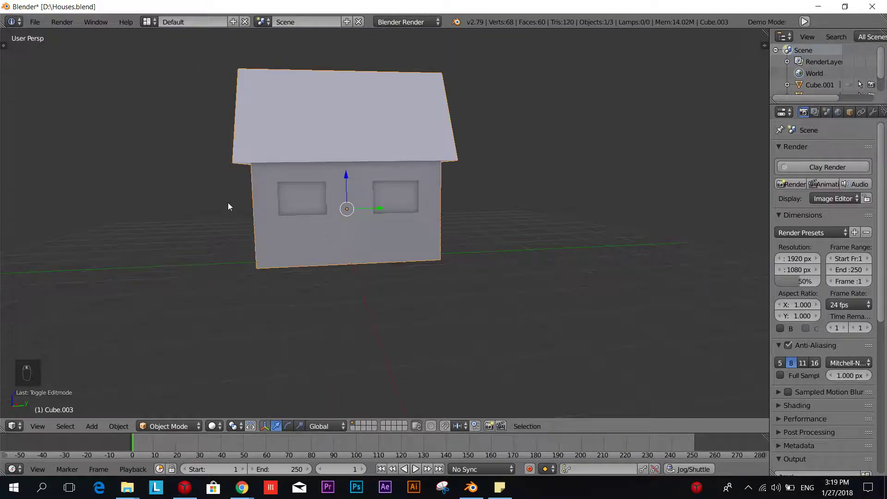
# Step: In Edit Mode, select the end wall below the gable and knife a vertical cut from eave to base about a third across
pyautogui.press('Tab')
pyautogui.click(284, 199)
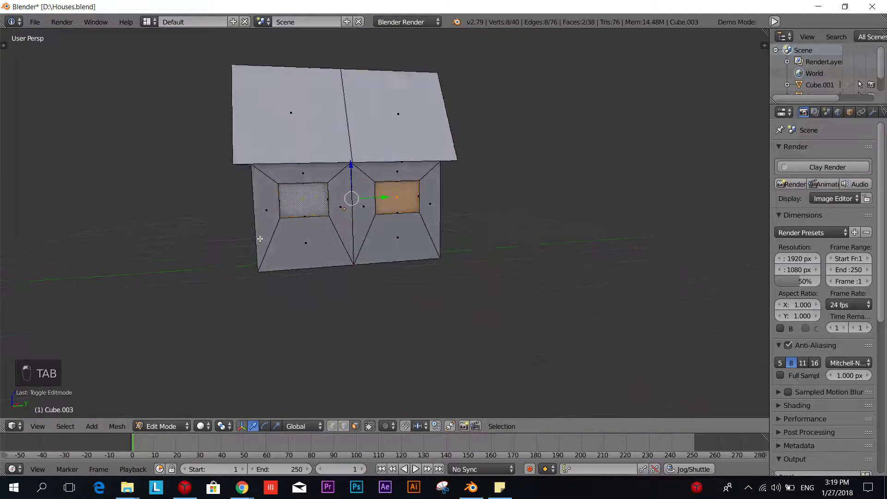
pyautogui.moveTo(260, 239); pyautogui.dragTo(382, 267, button='middle')
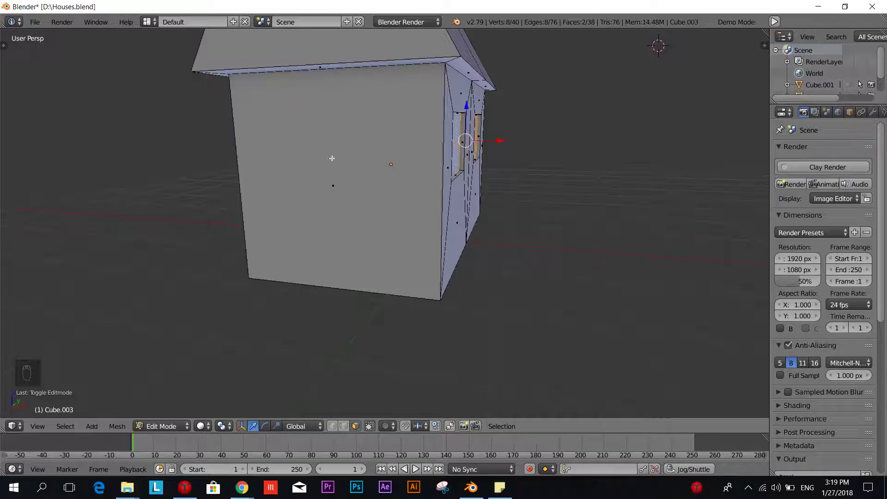
pyautogui.rightClick(315, 215)
pyautogui.scroll(-3, 381, 249)
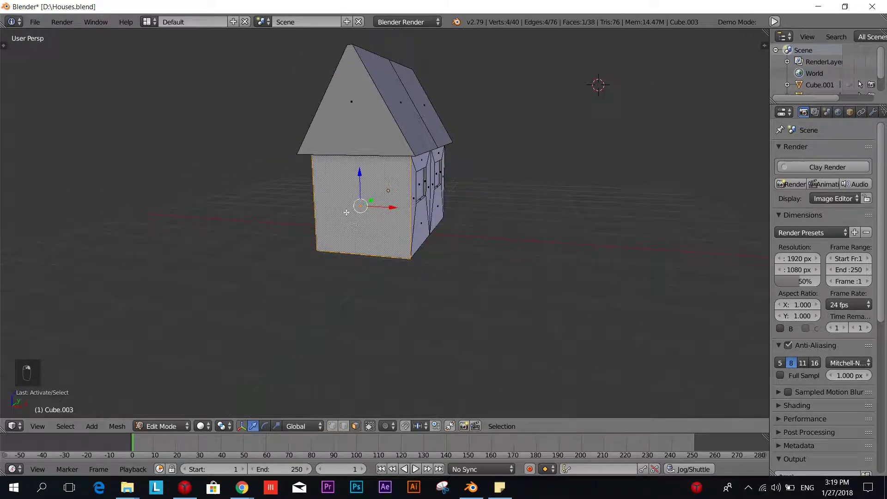
pyautogui.scroll(5, 338, 267)
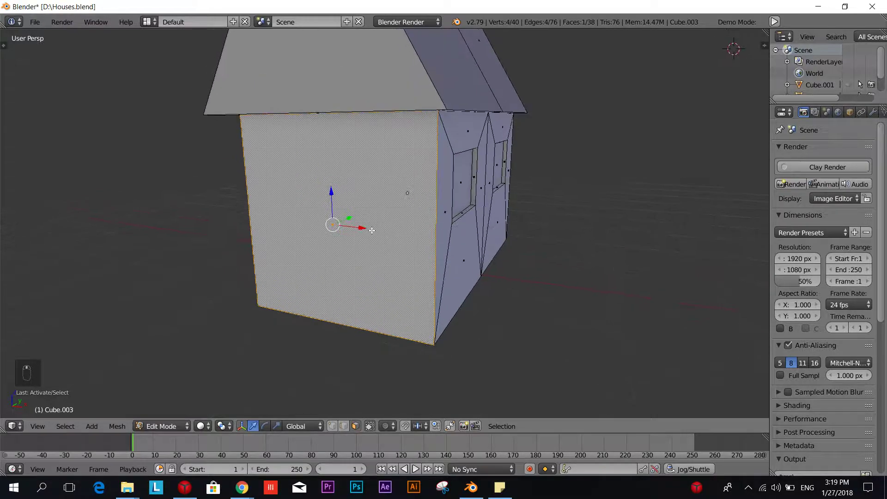
pyautogui.scroll(2, 372, 230)
pyautogui.scroll(-2, 383, 236)
pyautogui.moveTo(390, 245); pyautogui.dragTo(379, 232, button='middle')
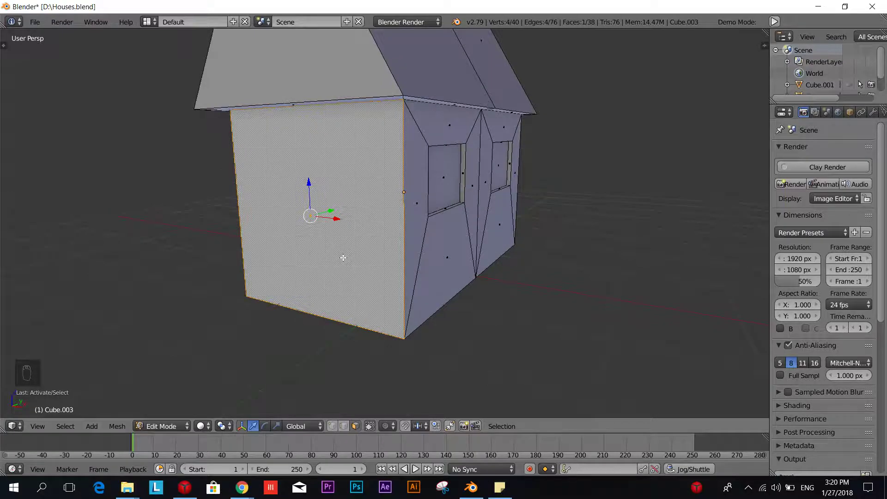
pyautogui.scroll(3, 376, 264)
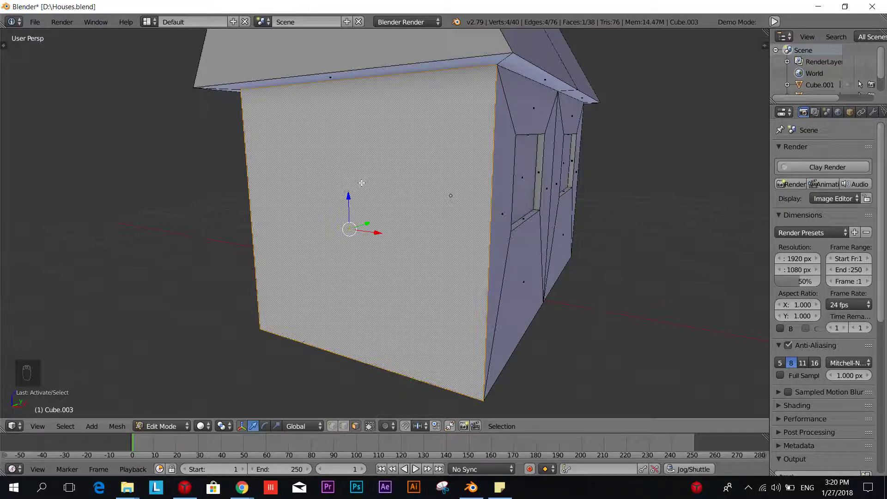
pyautogui.press('k')
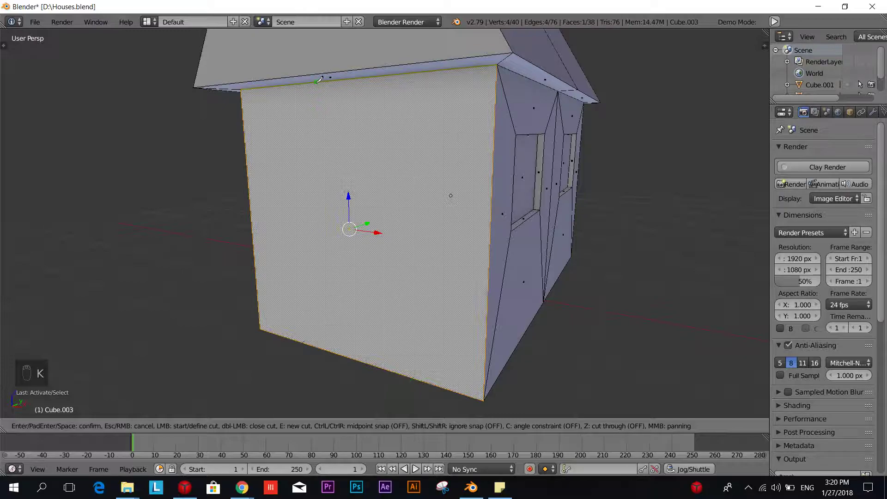
pyautogui.click(317, 82)
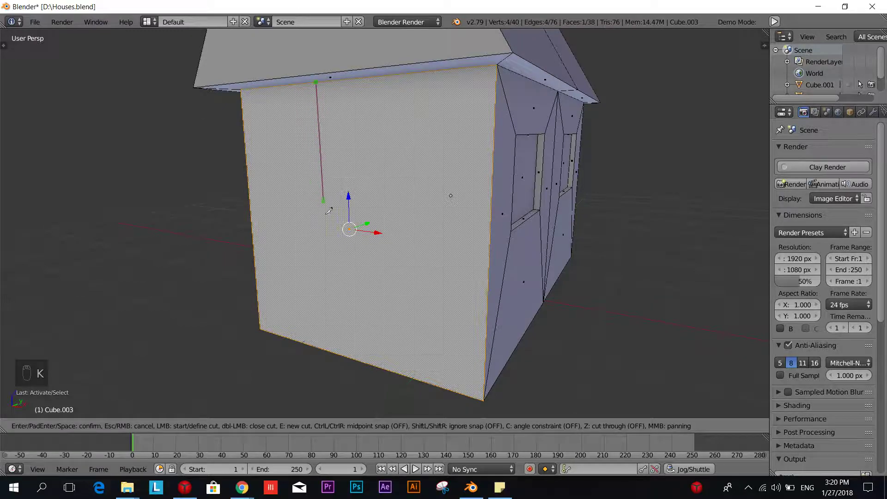
pyautogui.click(322, 347)
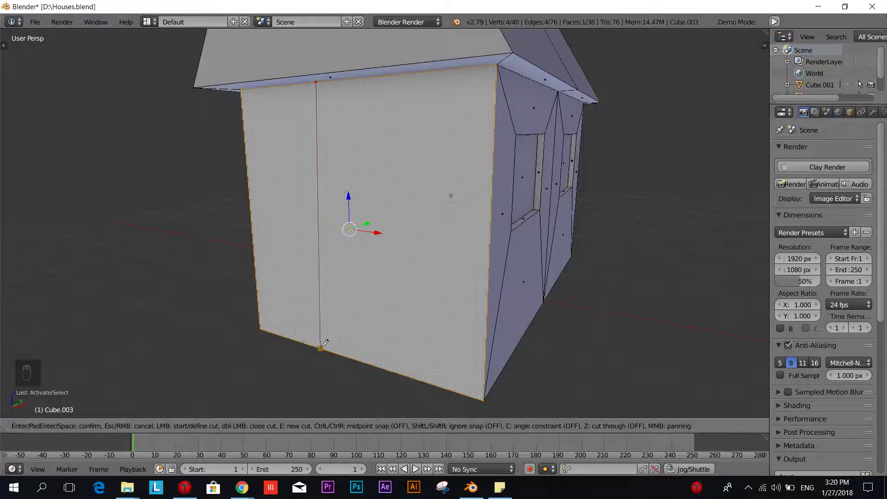
pyautogui.press('Return')
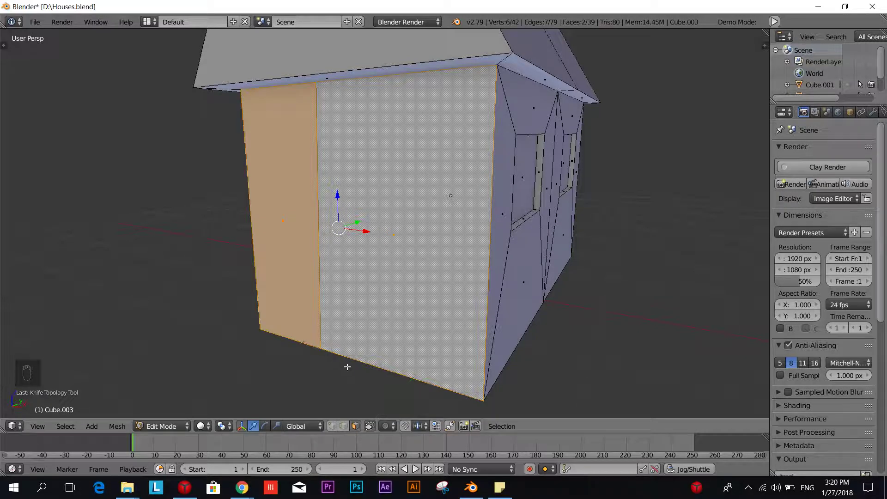
# Step: Knife a second vertical cut from eave to base on the end wall, dividing it into three roughly equal strips
pyautogui.moveTo(347, 366); pyautogui.dragTo(385, 363, button='middle')
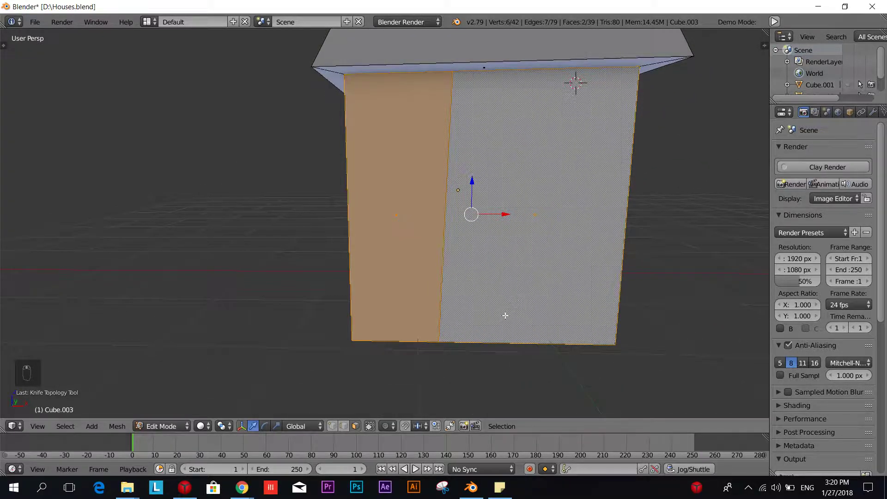
pyautogui.moveTo(506, 315); pyautogui.dragTo(432, 255, button='middle')
pyautogui.moveTo(433, 224); pyautogui.dragTo(434, 214, button='middle')
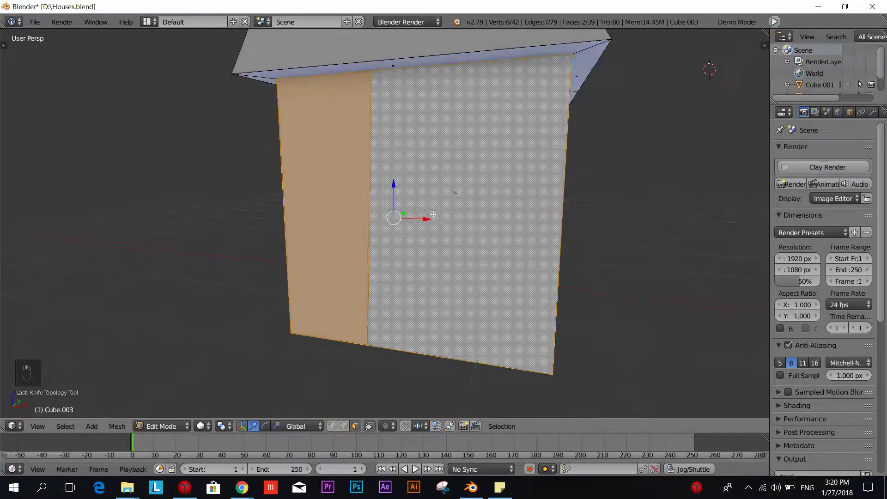
pyautogui.press('k')
pyautogui.click(460, 60)
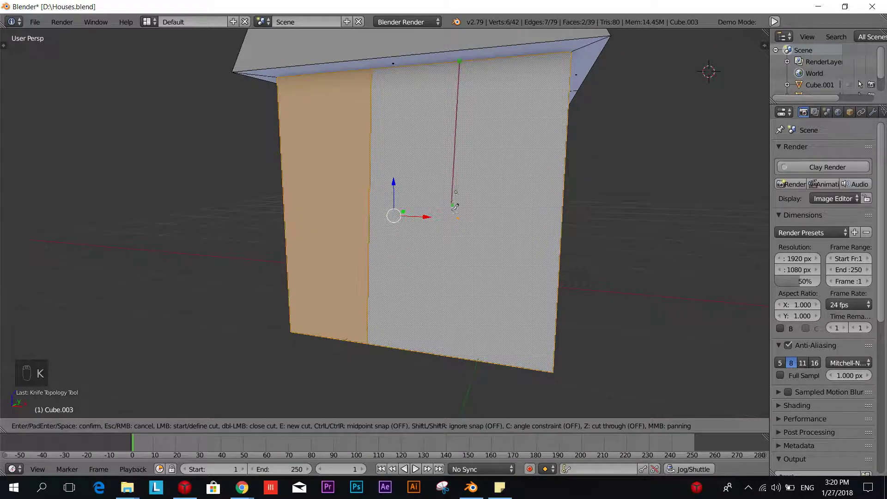
pyautogui.click(454, 356)
pyautogui.press('Return')
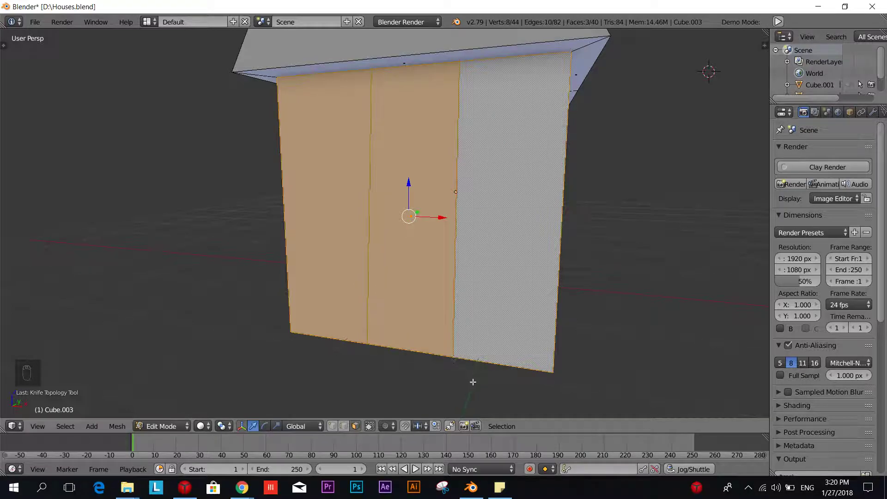
# Step: Deselect everything and knife a horizontal cut across the middle strip's upper part to outline the top of a doorway
pyautogui.moveTo(473, 382)
pyautogui.mouseDown(button='middle')
pyautogui.moveTo(503, 386)
pyautogui.moveTo(484, 388)
pyautogui.mouseUp(button='middle')
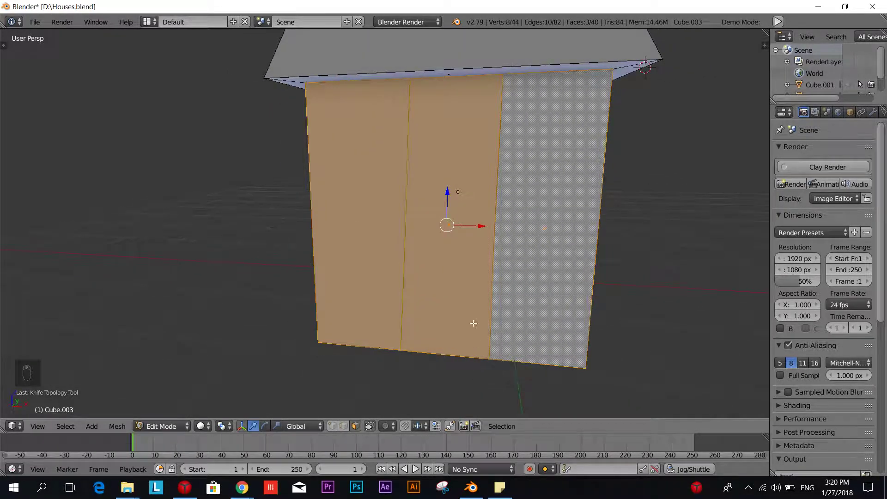
pyautogui.press('a')
pyautogui.moveTo(451, 283); pyautogui.dragTo(386, 293, button='middle')
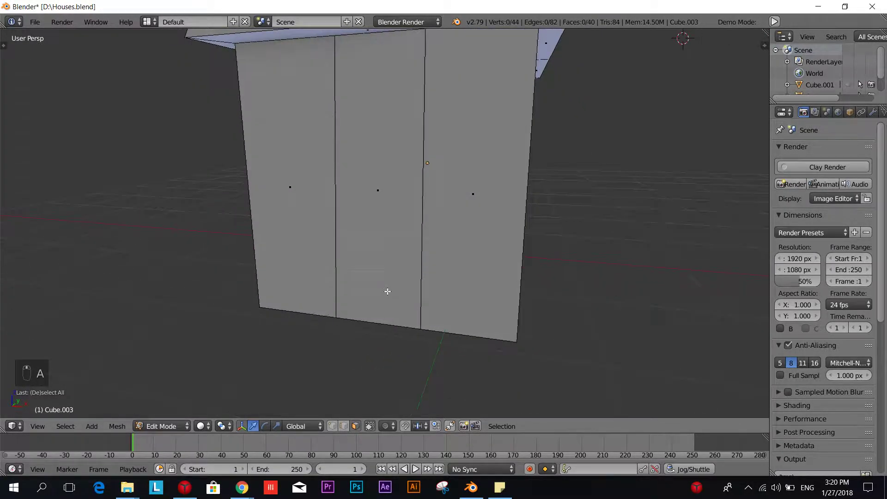
pyautogui.press('k')
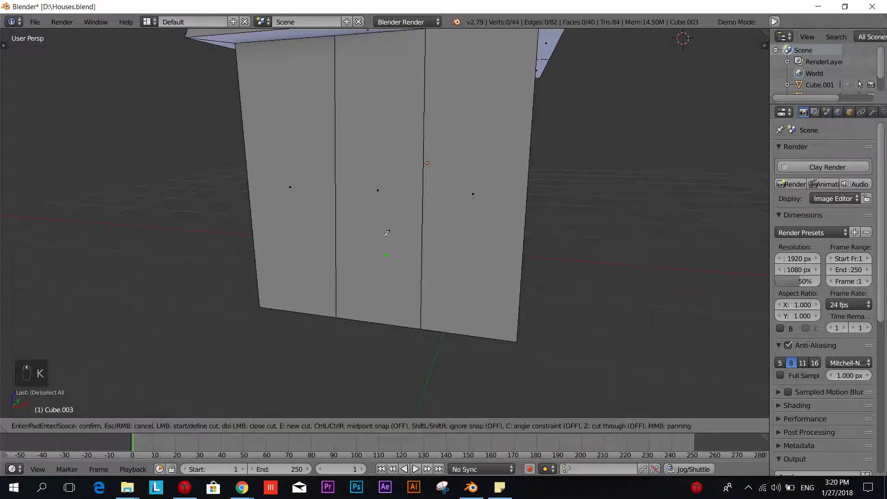
pyautogui.click(340, 144)
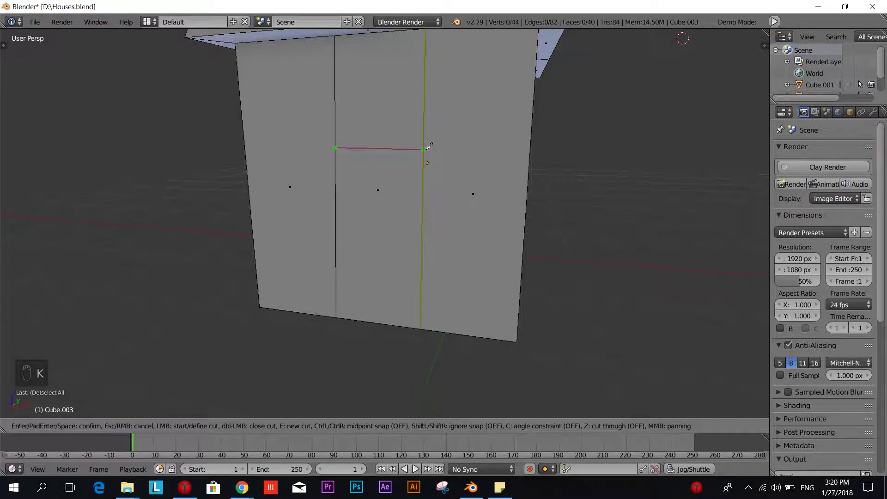
pyautogui.click(426, 147)
pyautogui.press('Return')
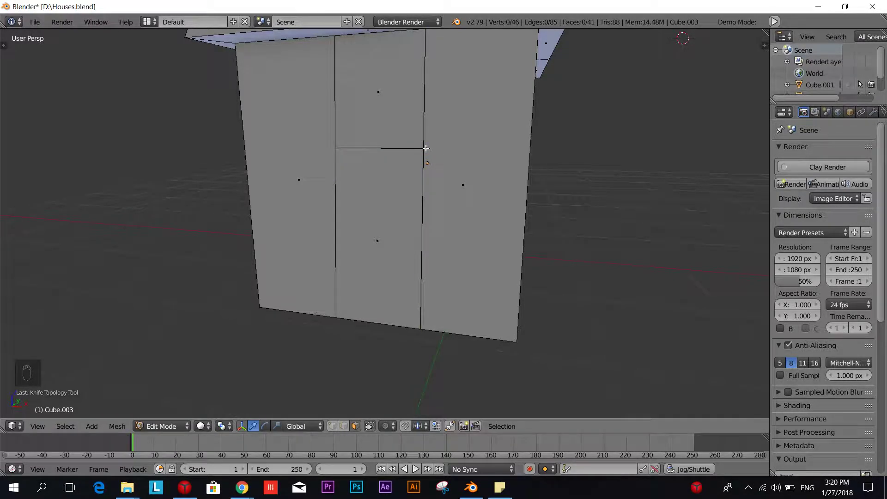
pyautogui.scroll(-5, 425, 157)
pyautogui.scroll(5, 422, 198)
pyautogui.scroll(-6, 422, 198)
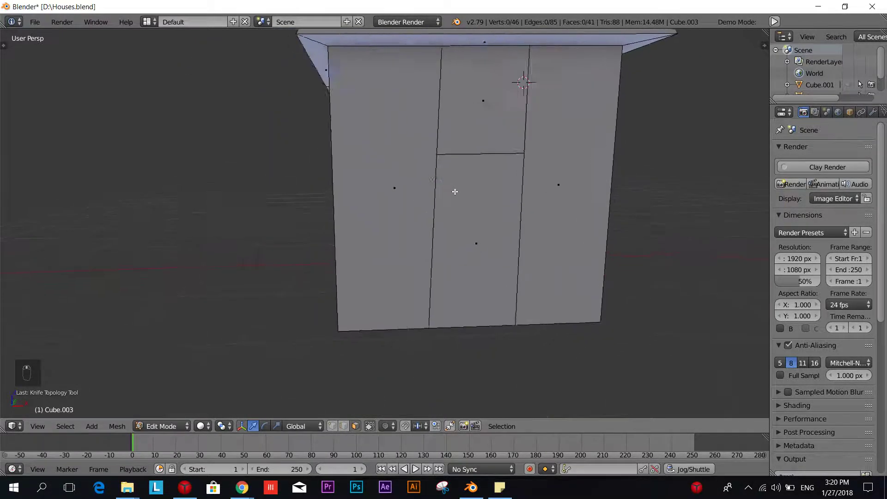
pyautogui.scroll(4, 426, 228)
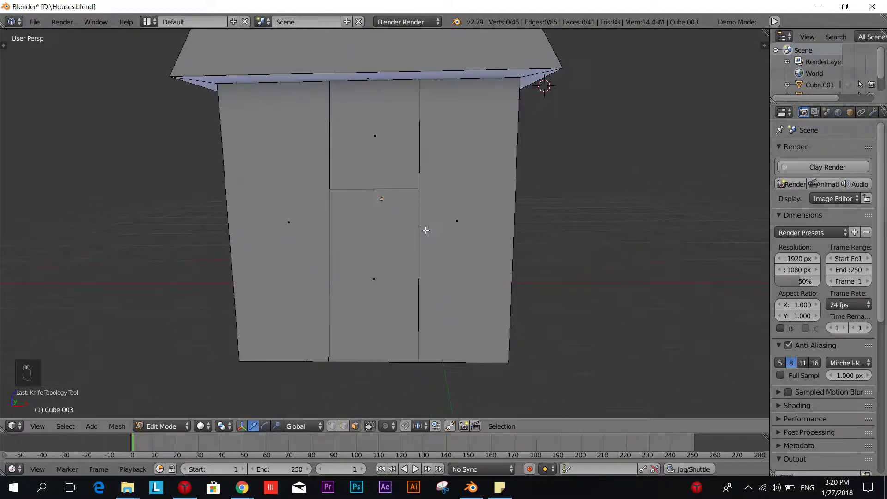
pyautogui.scroll(-4, 462, 256)
pyautogui.moveTo(455, 272); pyautogui.dragTo(456, 262, button='middle')
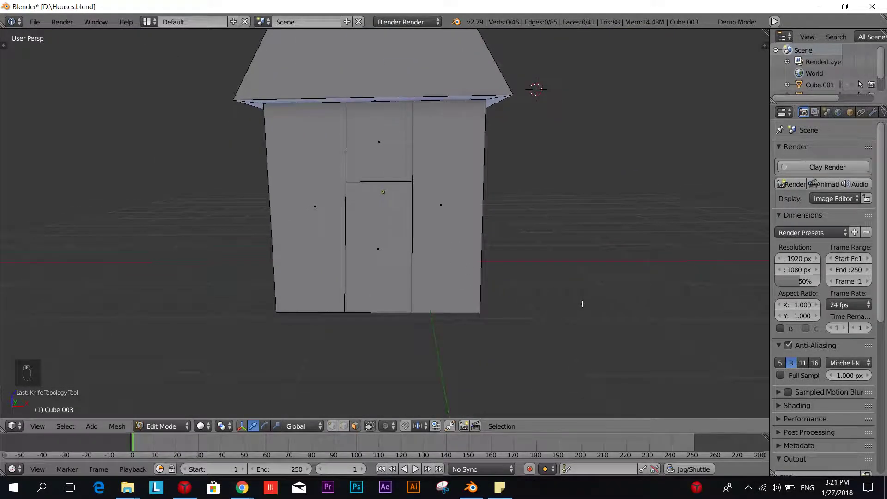
# Step: Select the doorway face in the end wall's middle strip and extrude it slightly outward from the wall
pyautogui.moveTo(580, 303); pyautogui.dragTo(556, 311, button='middle')
pyautogui.moveTo(366, 303); pyautogui.dragTo(453, 311, button='middle')
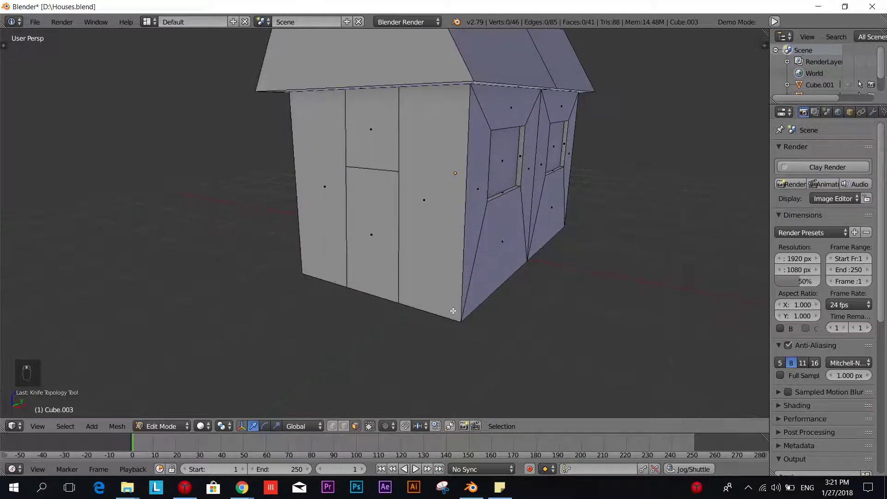
pyautogui.rightClick(357, 217)
pyautogui.moveTo(426, 248); pyautogui.dragTo(405, 251, button='middle')
pyautogui.moveTo(343, 256); pyautogui.dragTo(422, 257, button='middle')
pyautogui.scroll(3, 395, 259)
pyautogui.moveTo(595, 237); pyautogui.dragTo(548, 239, button='middle')
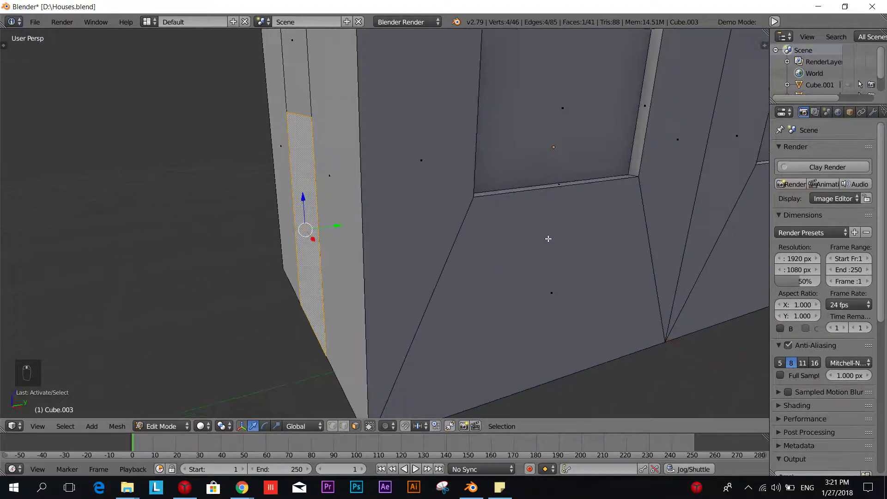
pyautogui.press('e')
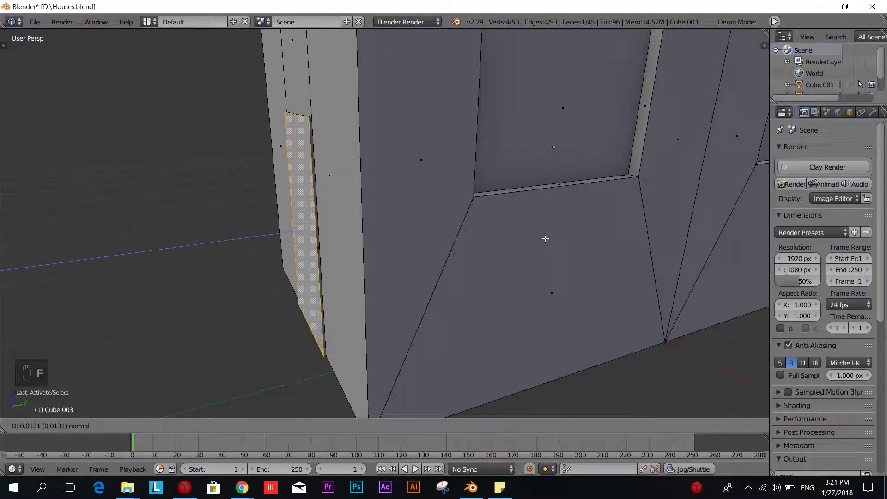
pyautogui.click(539, 238)
# Step: Inset the raised door face slightly to leave a thin, even frame around its edge
pyautogui.moveTo(436, 238); pyautogui.dragTo(535, 216, button='middle')
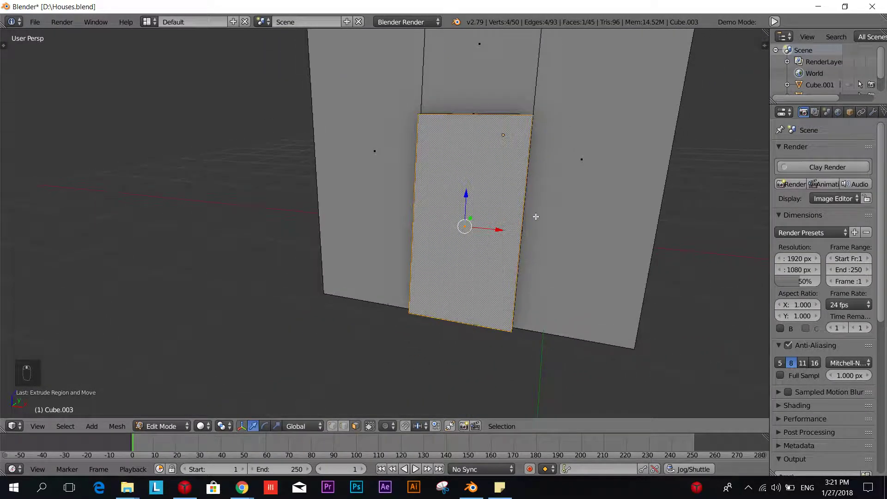
pyautogui.press('i')
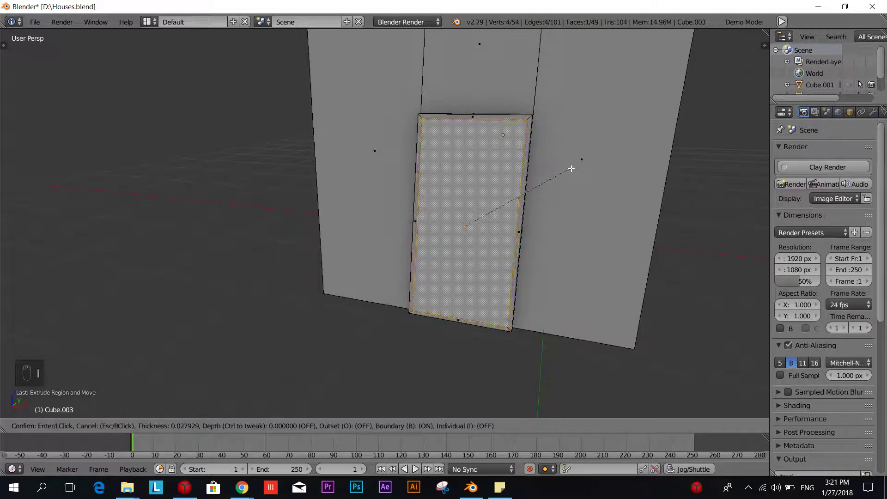
pyautogui.click(575, 168)
# Step: Extrude the inset door panel slightly inward so it sits recessed behind its frame
pyautogui.moveTo(574, 168); pyautogui.dragTo(473, 202, button='middle')
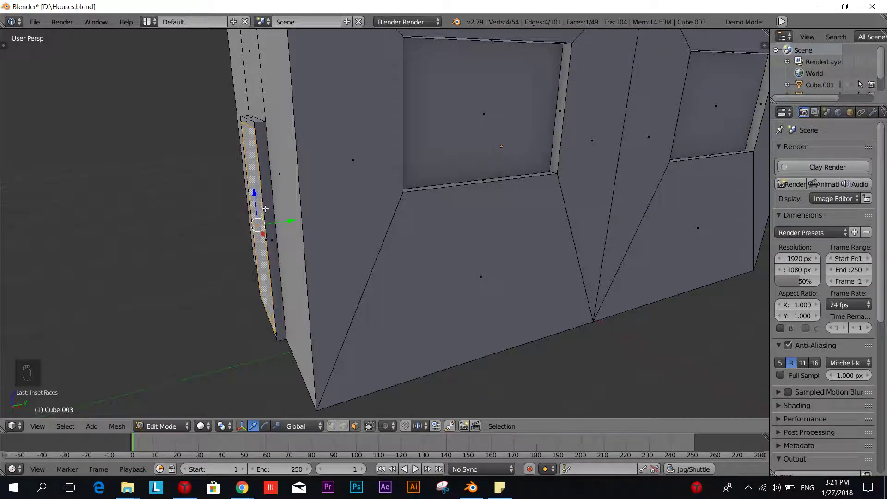
pyautogui.scroll(2, 266, 209)
pyautogui.scroll(-3, 265, 209)
pyautogui.moveTo(266, 208); pyautogui.dragTo(381, 239, button='middle')
pyautogui.press('e')
pyautogui.click(321, 214)
# Step: Return to Object Mode and examine the framed door and recessed windows from several sides of the house
pyautogui.press('Tab')
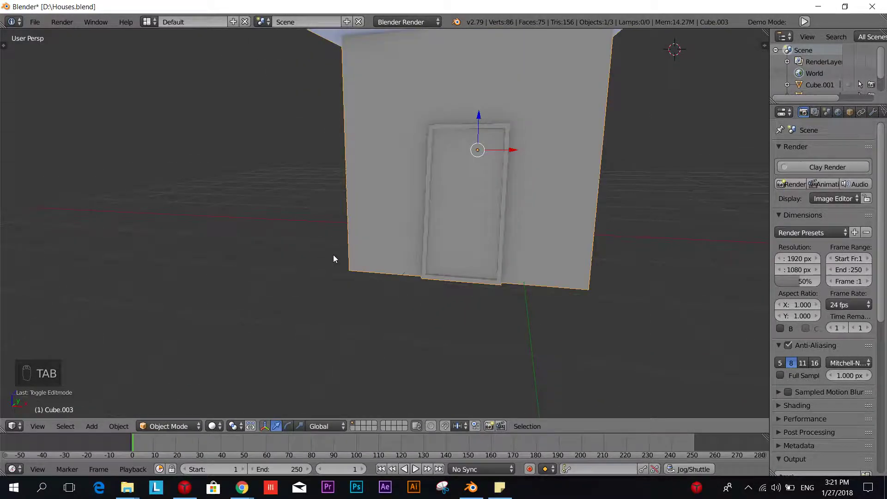
pyautogui.moveTo(333, 254)
pyautogui.mouseDown(button='middle')
pyautogui.moveTo(294, 257)
pyautogui.moveTo(334, 260)
pyautogui.mouseUp(button='middle')
pyautogui.scroll(-5, 337, 260)
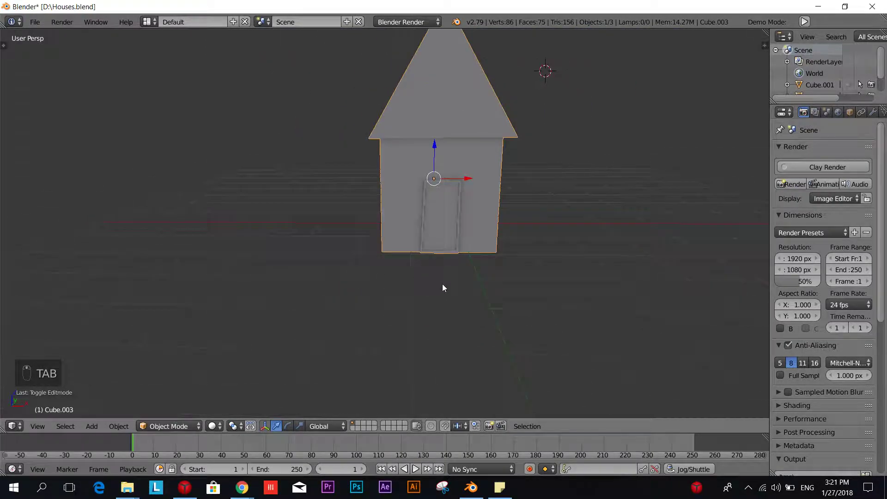
pyautogui.moveTo(443, 283); pyautogui.dragTo(345, 317, button='middle')
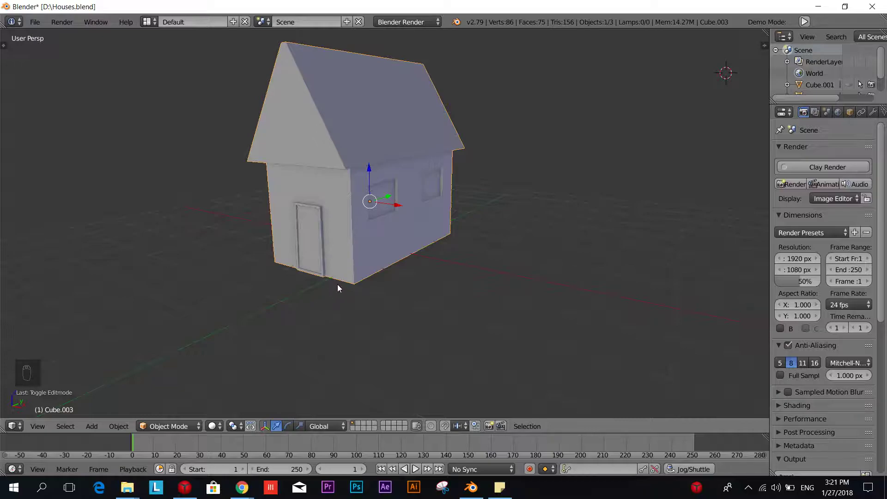
pyautogui.moveTo(332, 248); pyautogui.dragTo(382, 267, button='middle')
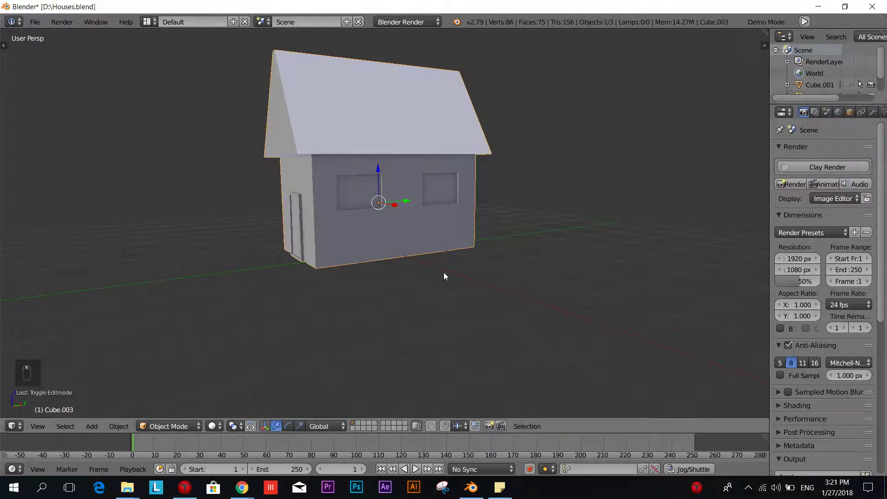
pyautogui.moveTo(444, 273); pyautogui.dragTo(424, 286, button='middle')
pyautogui.scroll(3, 408, 287)
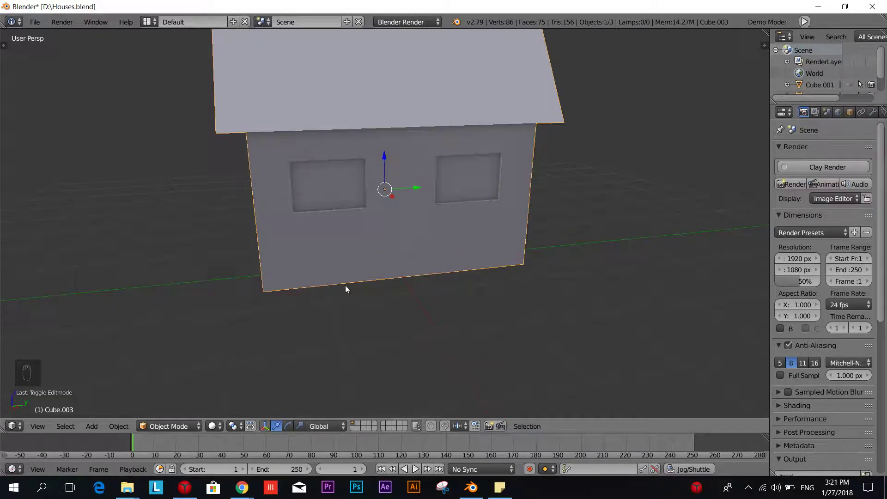
pyautogui.moveTo(347, 289); pyautogui.dragTo(431, 291, button='middle')
pyautogui.scroll(-2, 496, 300)
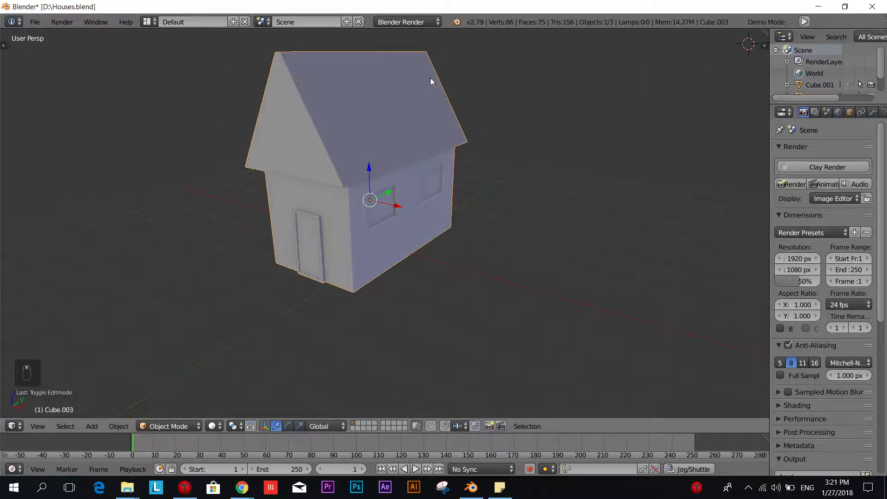
pyautogui.moveTo(374, 147); pyautogui.dragTo(355, 251, button='middle')
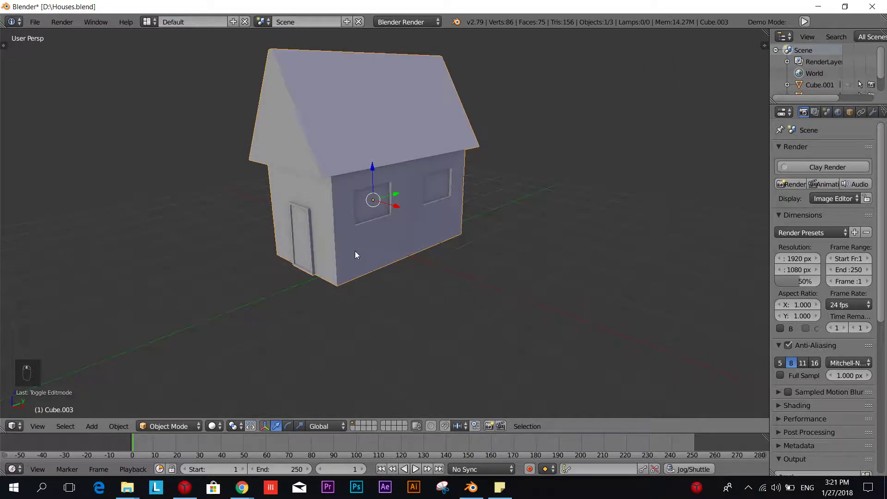